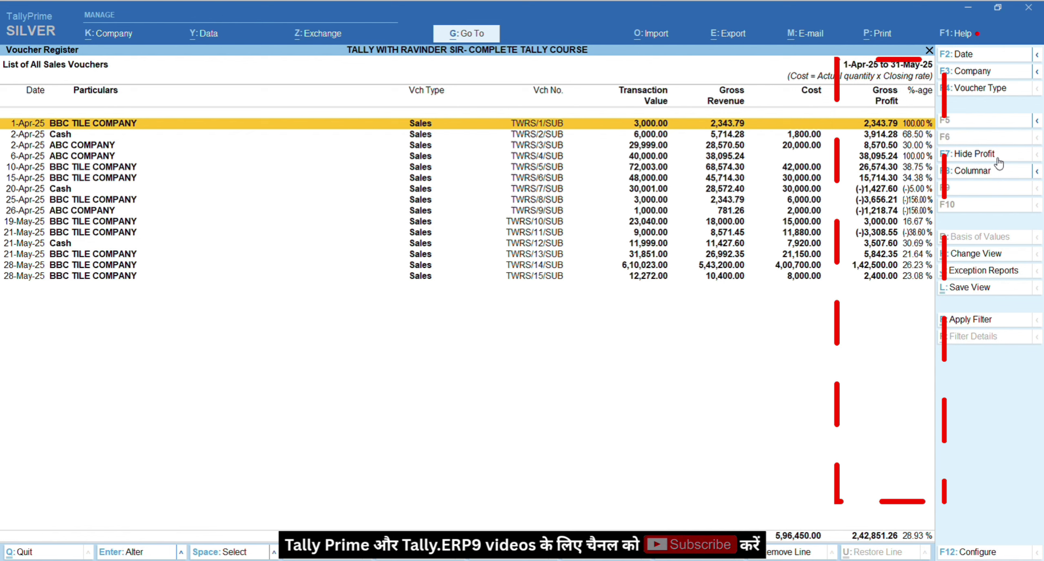
Open ABC COMPANY's sales voucher TWRS/3/SUB from the register and bring up the stock query for JOHNSON 2FT X 4 FT.
{"action": "key", "text": "Down"}
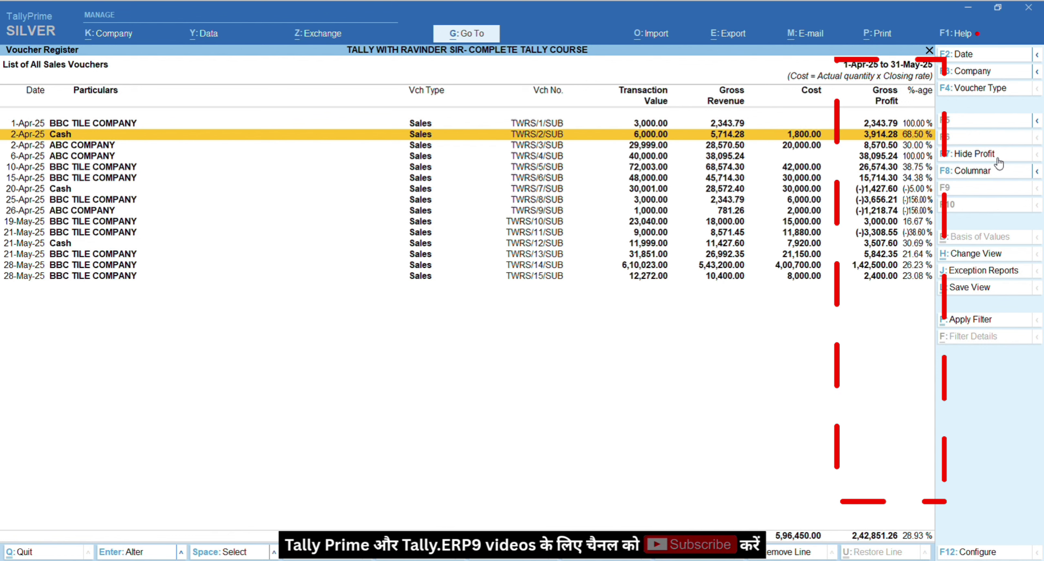
{"action": "key", "text": "Down"}
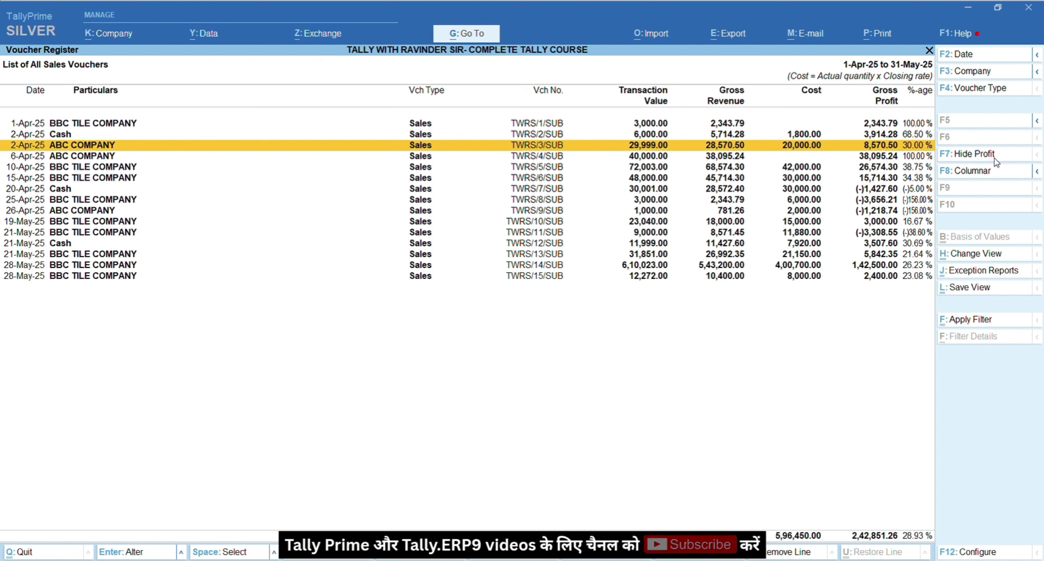
{"action": "key", "text": "Return"}
{"action": "key", "text": "Return"}
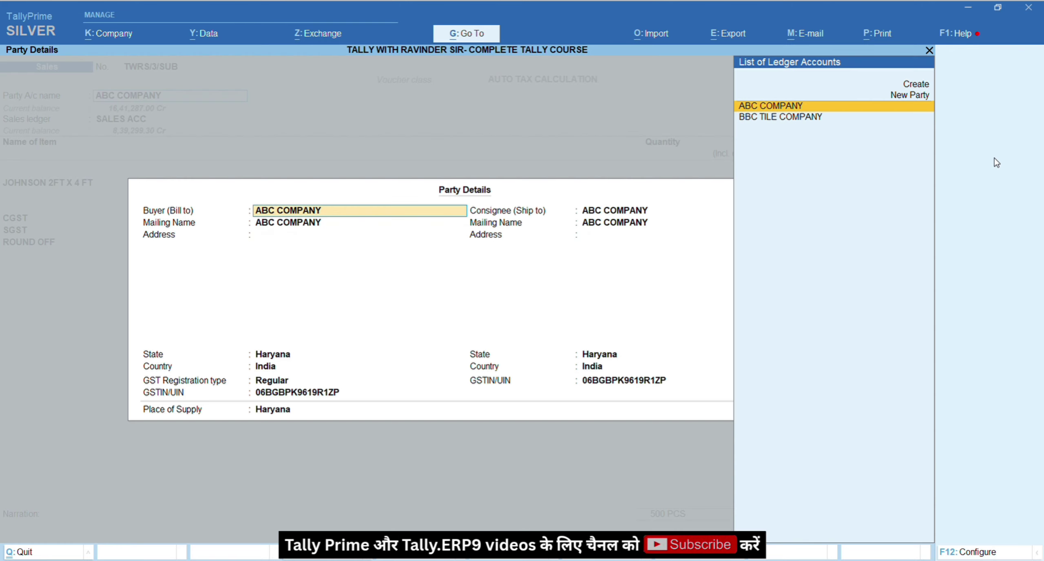
{"action": "key", "text": "ctrl+a"}
{"action": "key", "text": "Return"}
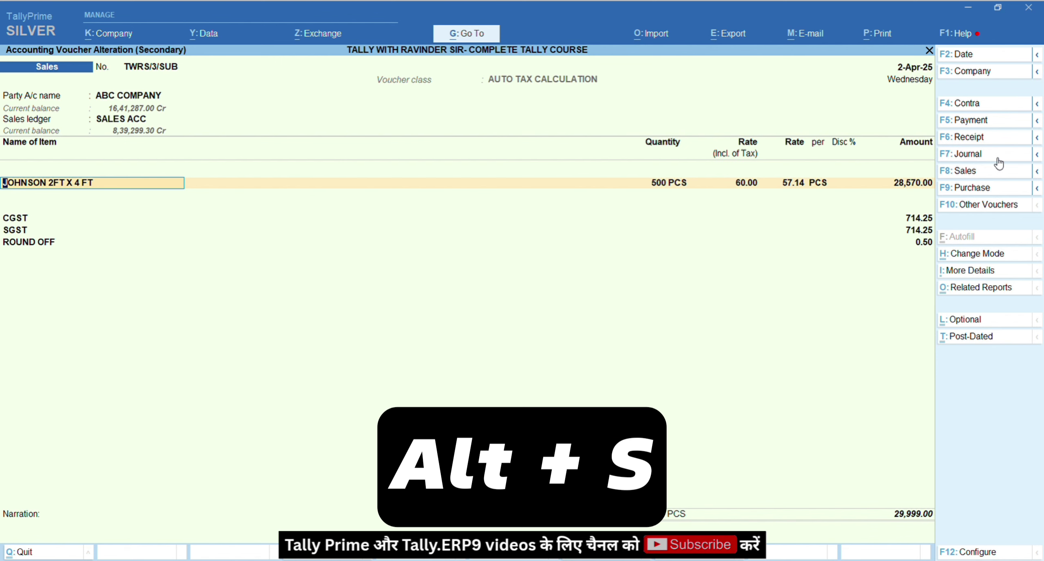
{"action": "key", "text": "alt+s"}
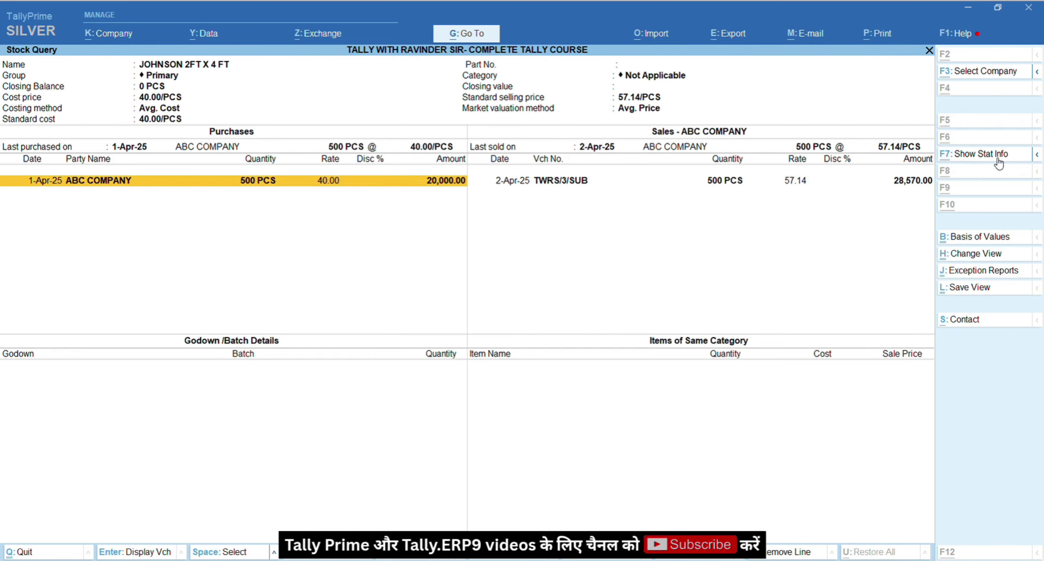
Extend the JOHNSON 2FT X 4 FT stock query period through 31-5-25.
{"action": "key", "text": "alt+F2"}
{"action": "key", "text": "Return"}
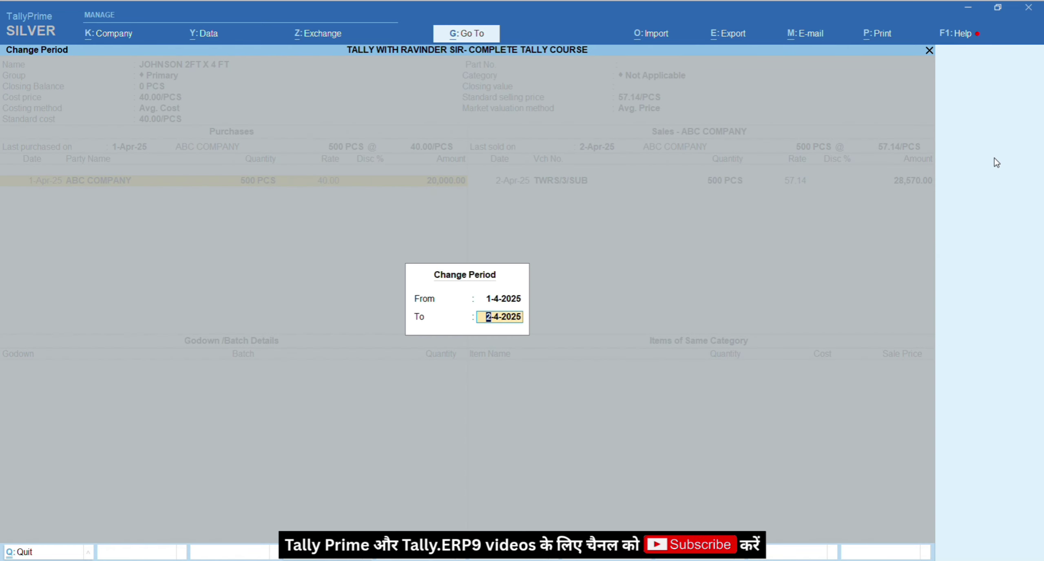
{"action": "type", "text": "31 5 25"}
{"action": "key", "text": "Return"}
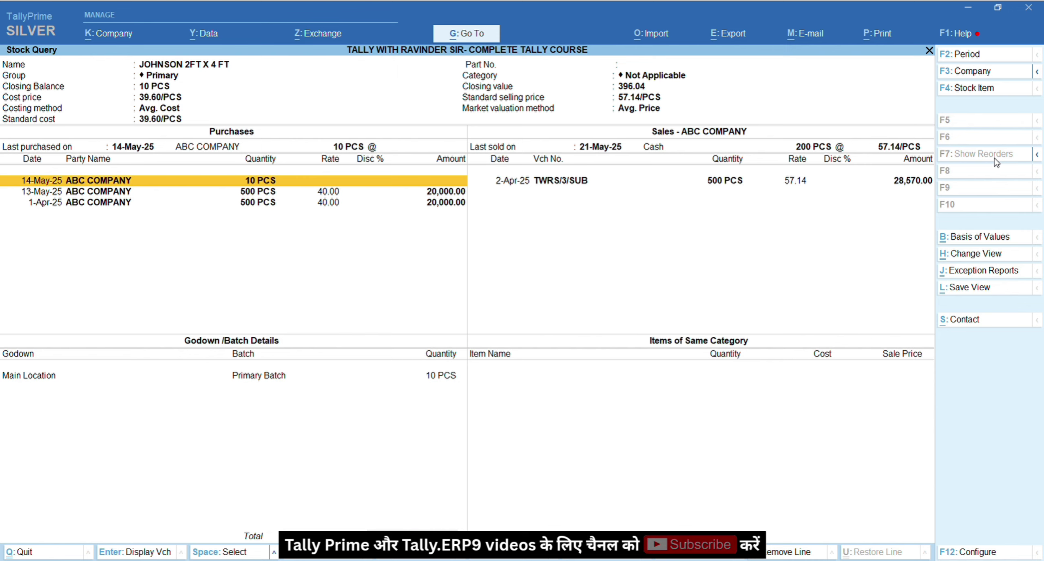
Review the item's purchase and sale entries, view the 14-May-25 purchase voucher, and return to the sales voucher register.
{"action": "key", "text": "Down"}
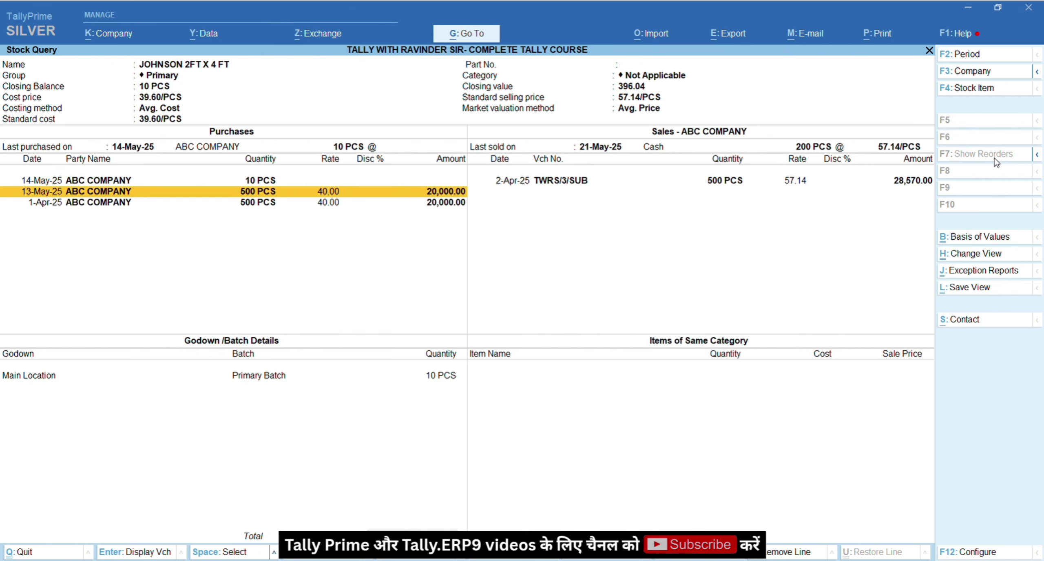
{"action": "key", "text": "Down"}
{"action": "key", "text": "Up"}
{"action": "key", "text": "Up"}
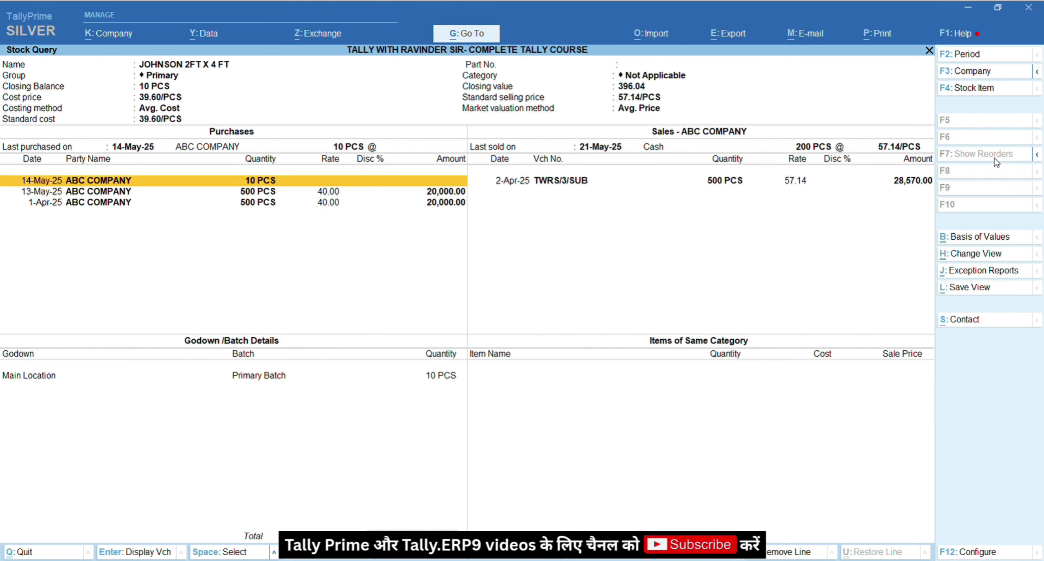
{"action": "key", "text": "Return"}
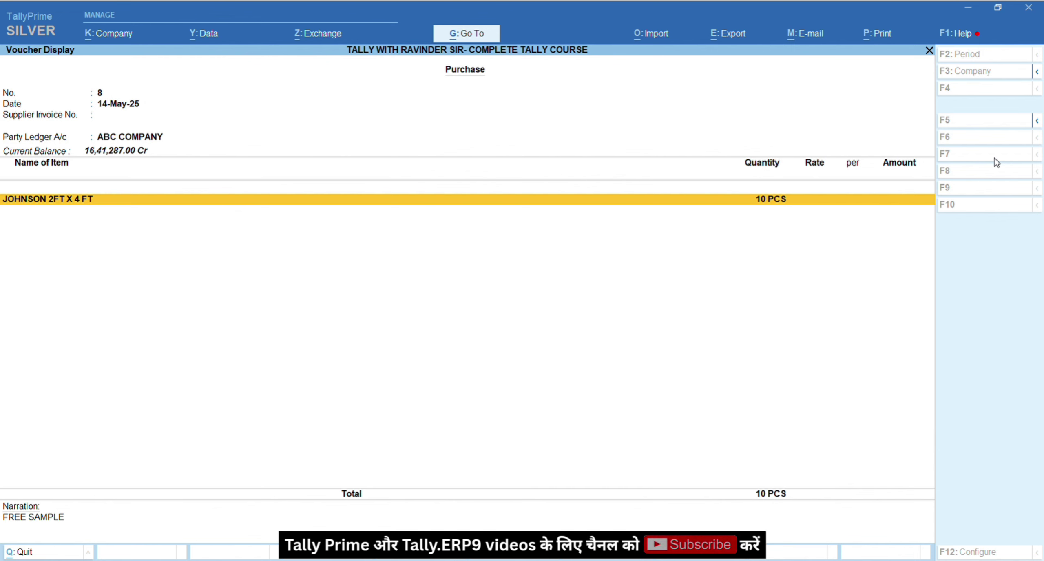
{"action": "key", "text": "Escape"}
{"action": "key", "text": "Right"}
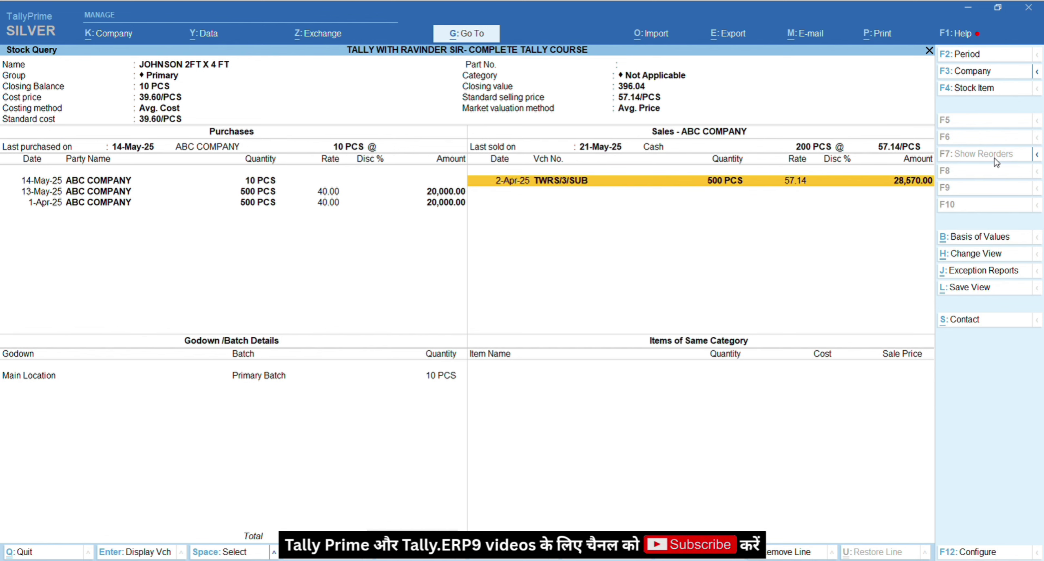
{"action": "key", "text": "Escape"}
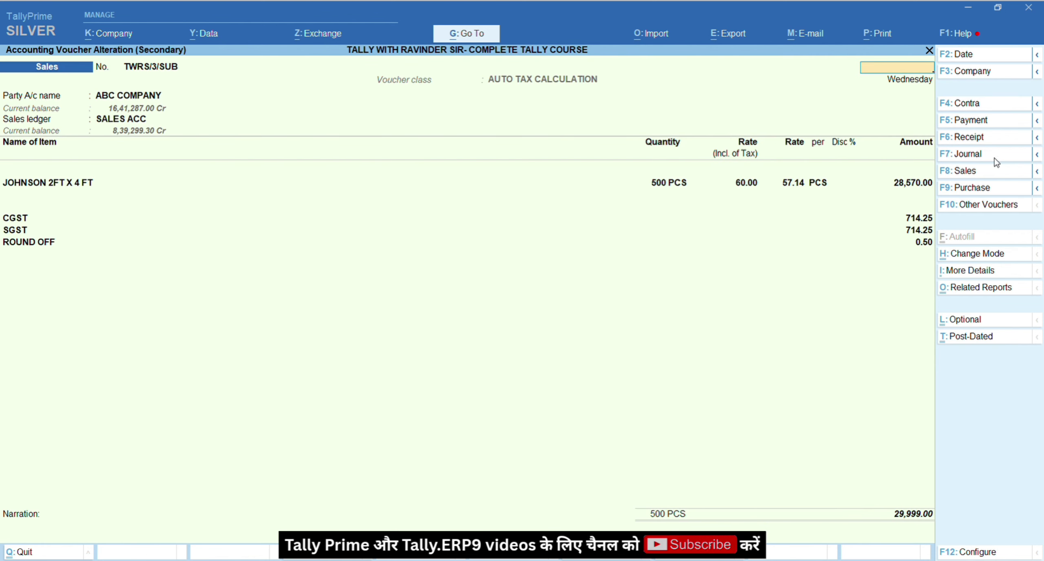
{"action": "key", "text": "Escape"}
Open sales voucher TWRS/5/SUB and check the purchase and sale entries in the stock query for RAJASTHANI GRANITE.
{"action": "key", "text": "Down"}
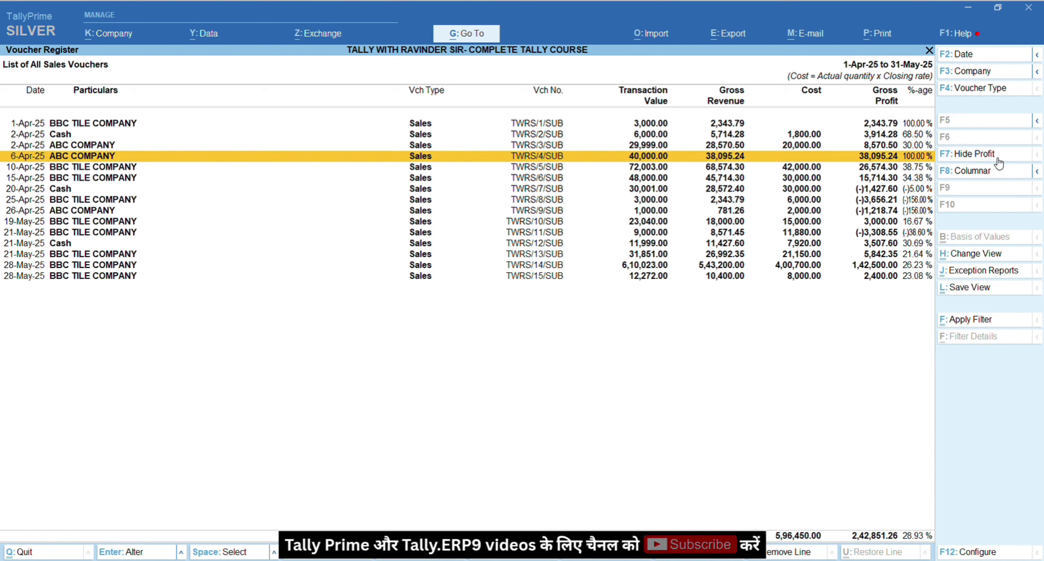
{"action": "key", "text": "Down"}
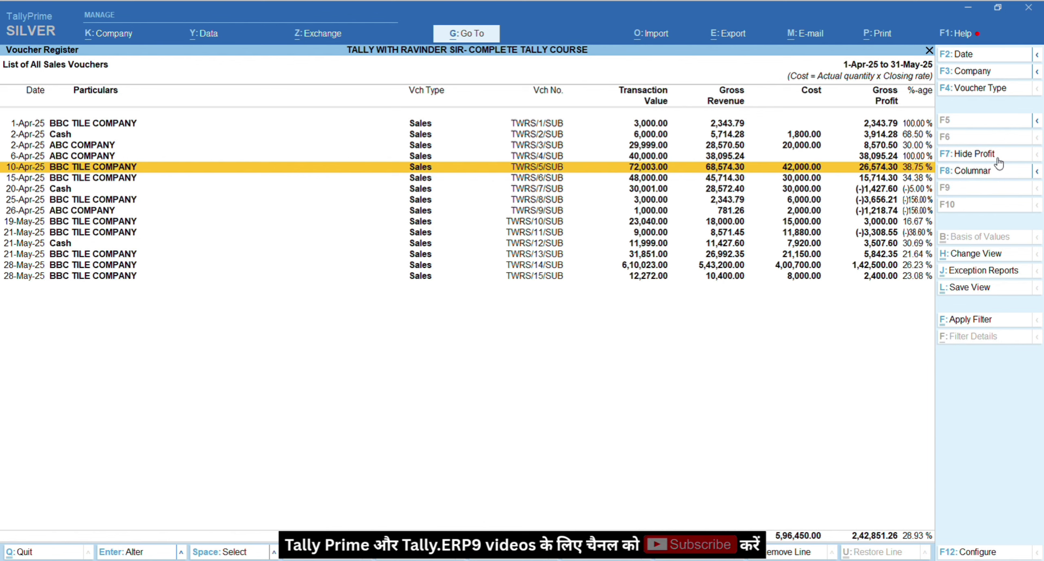
{"action": "key", "text": "Return"}
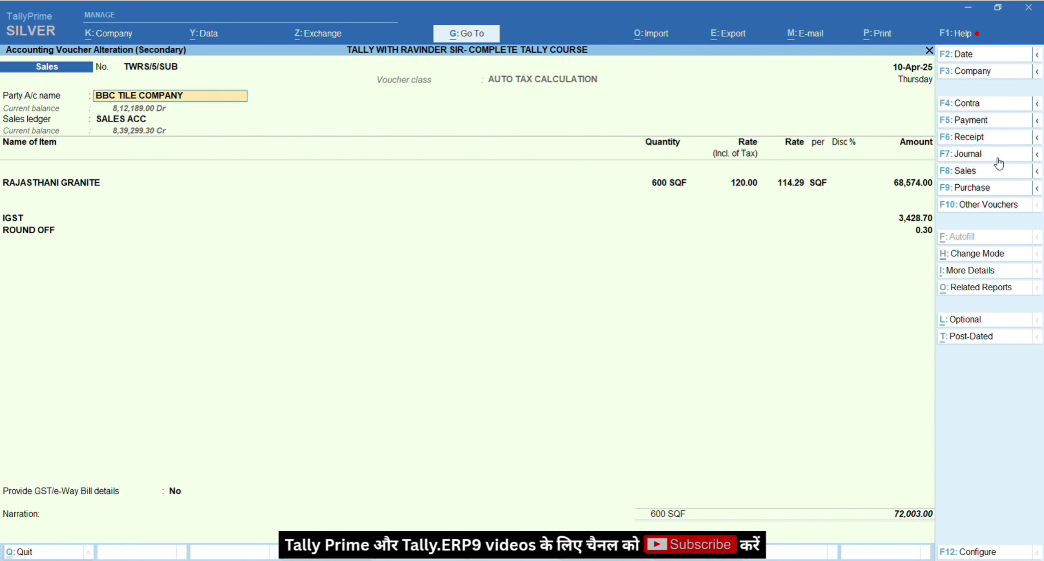
{"action": "key", "text": "Return"}
{"action": "key", "text": "ctrl+a"}
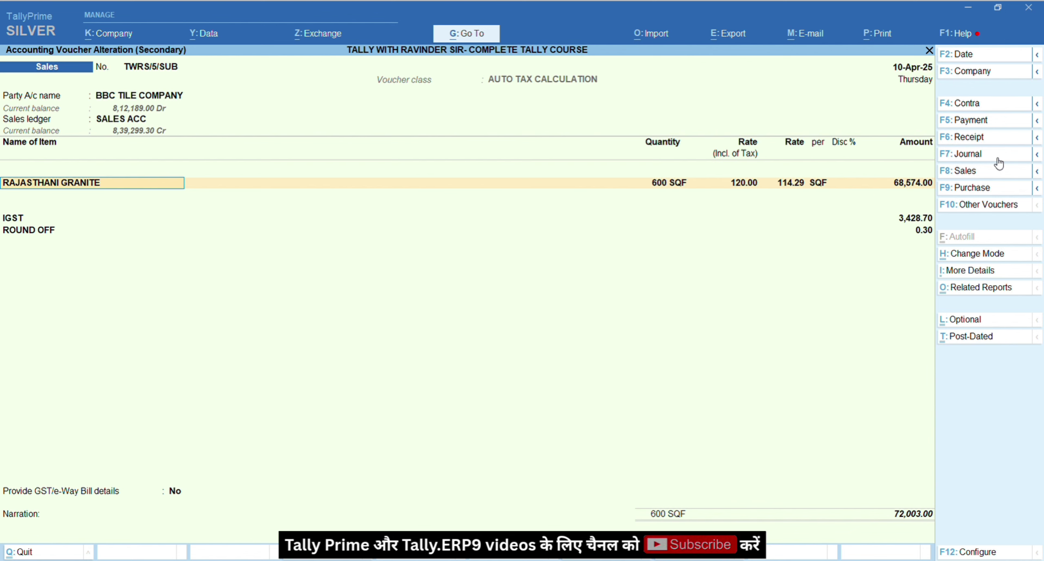
{"action": "key", "text": "ctrl"}
{"action": "key", "text": "alt+s"}
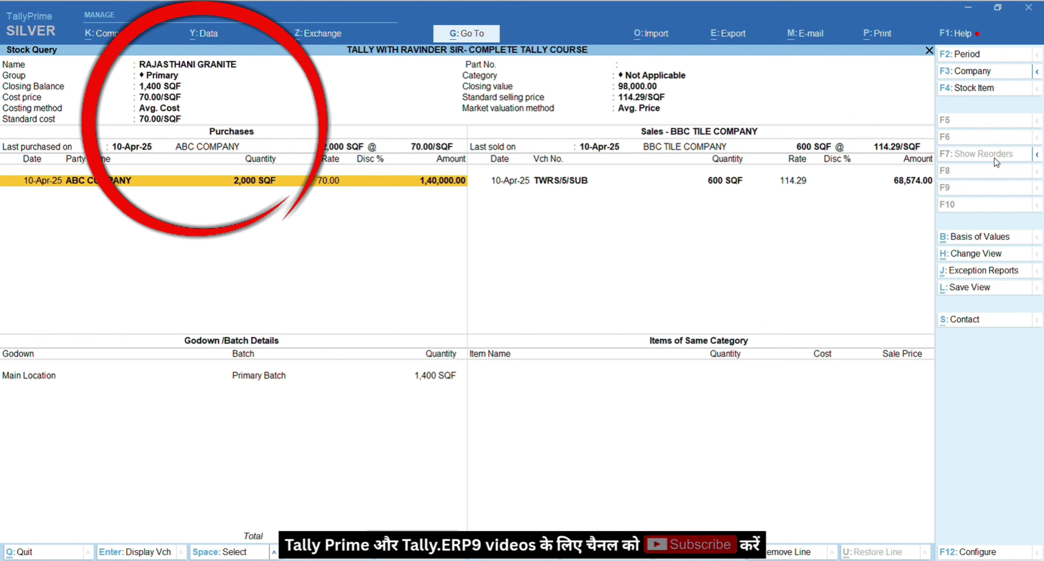
{"action": "key", "text": "Right"}
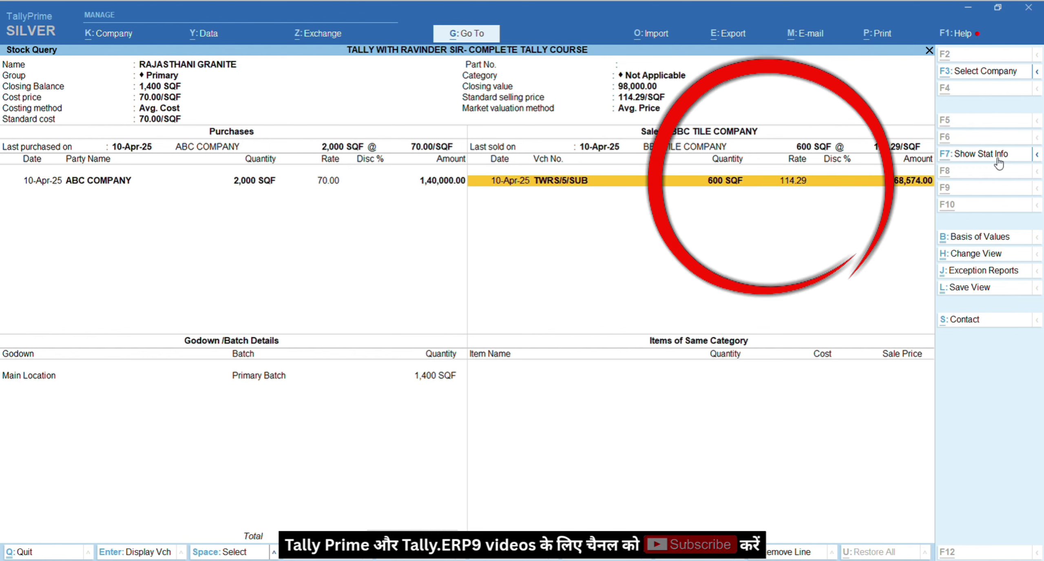
Extend the RAJASTHANI GRANITE stock query period through 31-5-25.
{"action": "key", "text": "alt+F2"}
{"action": "key", "text": "Return"}
{"action": "type", "text": "31 3"}
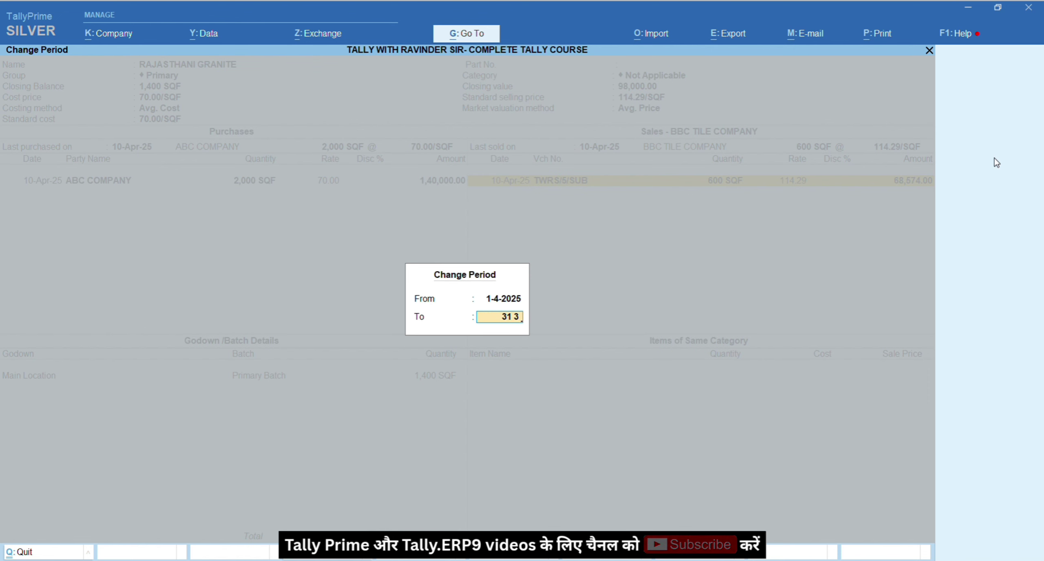
{"action": "key", "text": "BackSpace"}
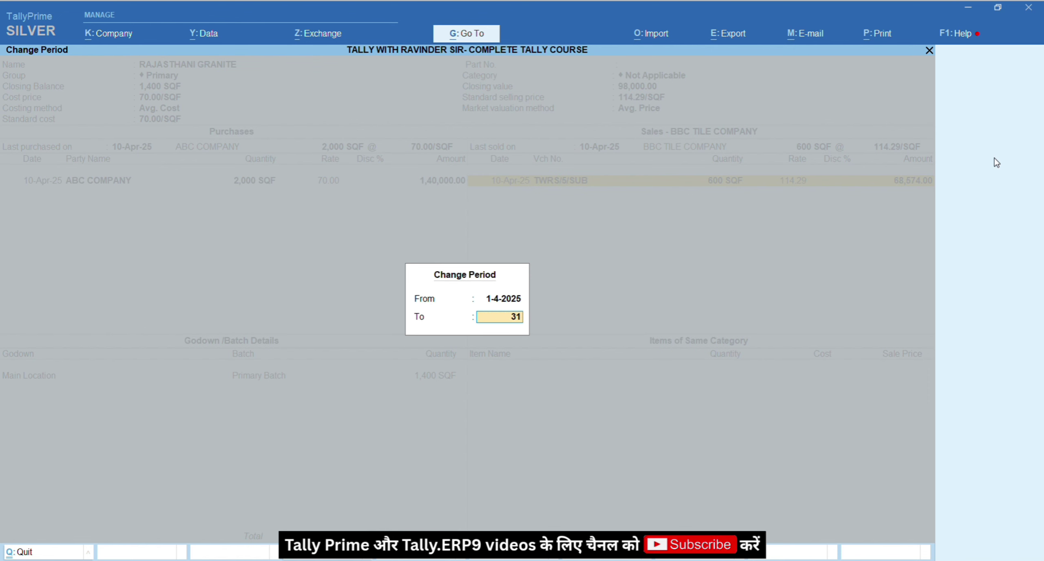
{"action": "type", "text": "5 25"}
{"action": "key", "text": "Return"}
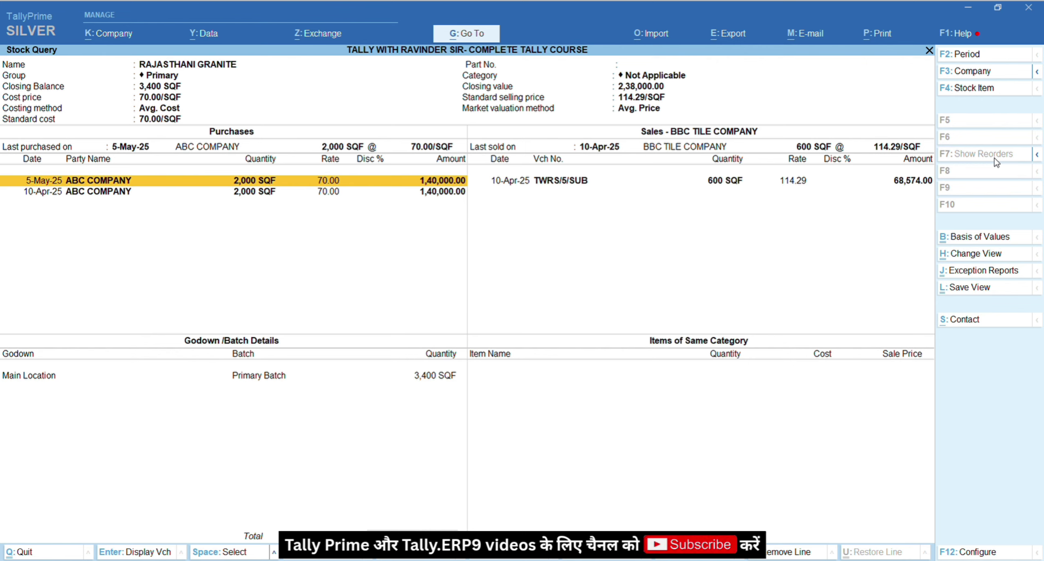
Compare the granite's 10-Apr-25 purchase with its sale entry, and return to the sales voucher register.
{"action": "key", "text": "Down"}
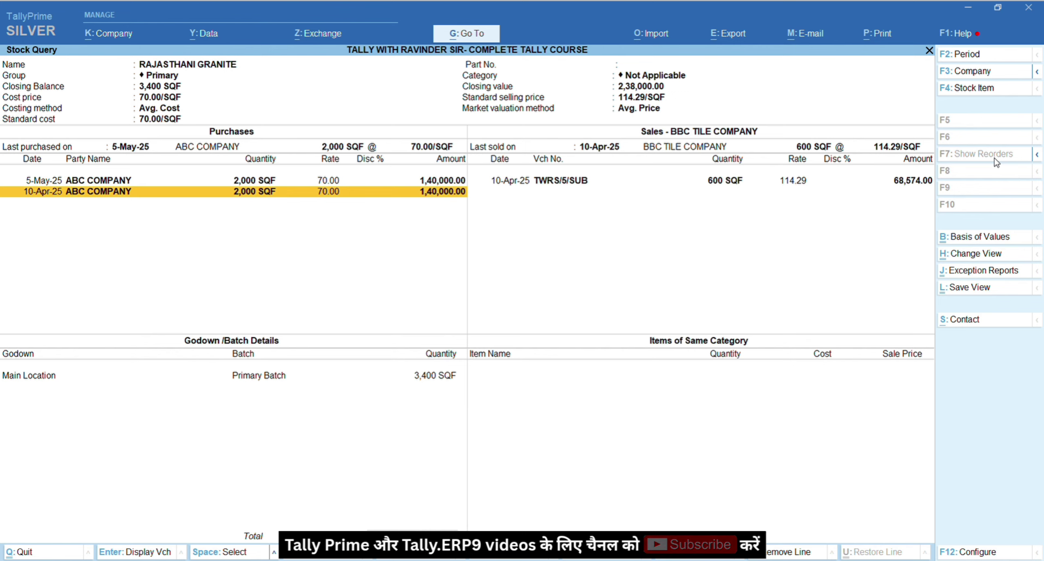
{"action": "key", "text": "Right"}
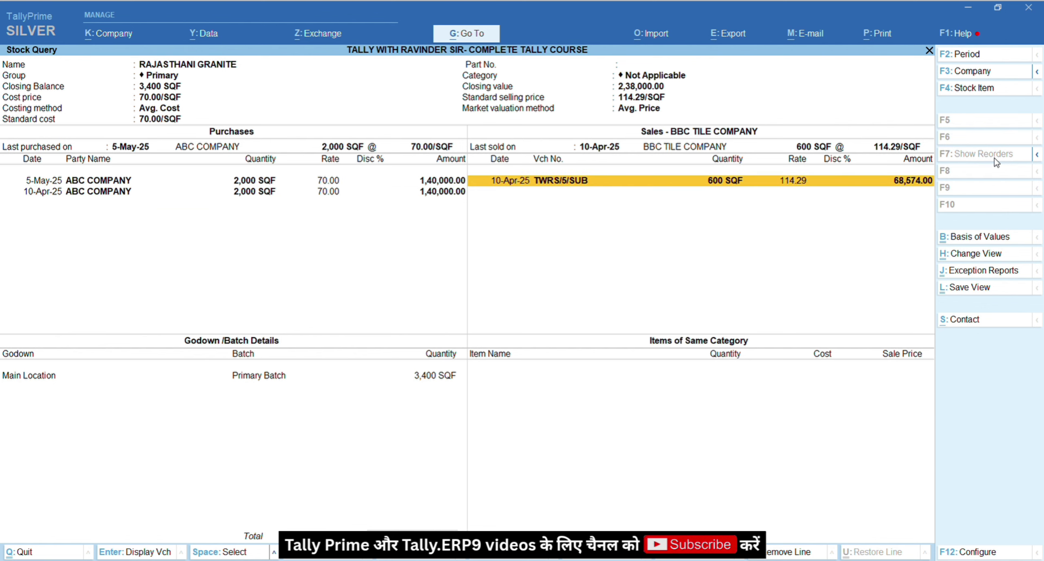
{"action": "key", "text": "Escape"}
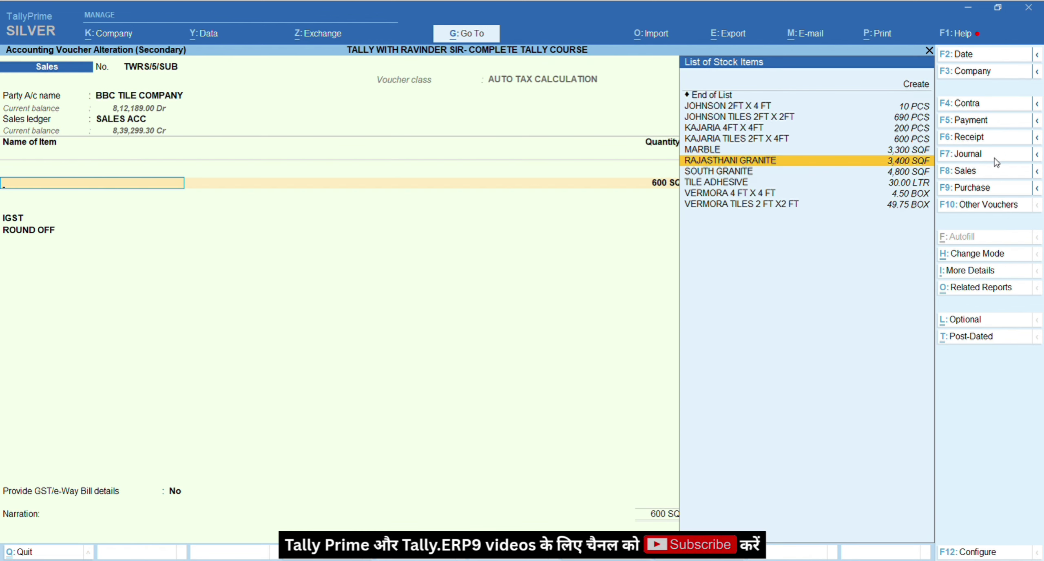
{"action": "key", "text": "Escape"}
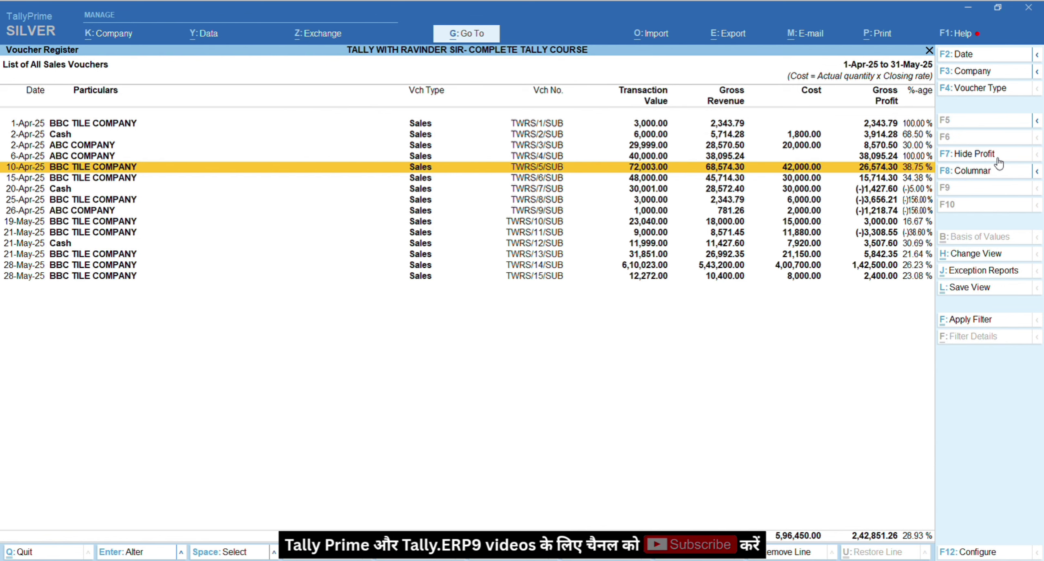
Open the cash sales voucher TWRS/7/SUB and bring up the stock query for MARBLE.
{"action": "key", "text": "Down"}
{"action": "key", "text": "Down"}
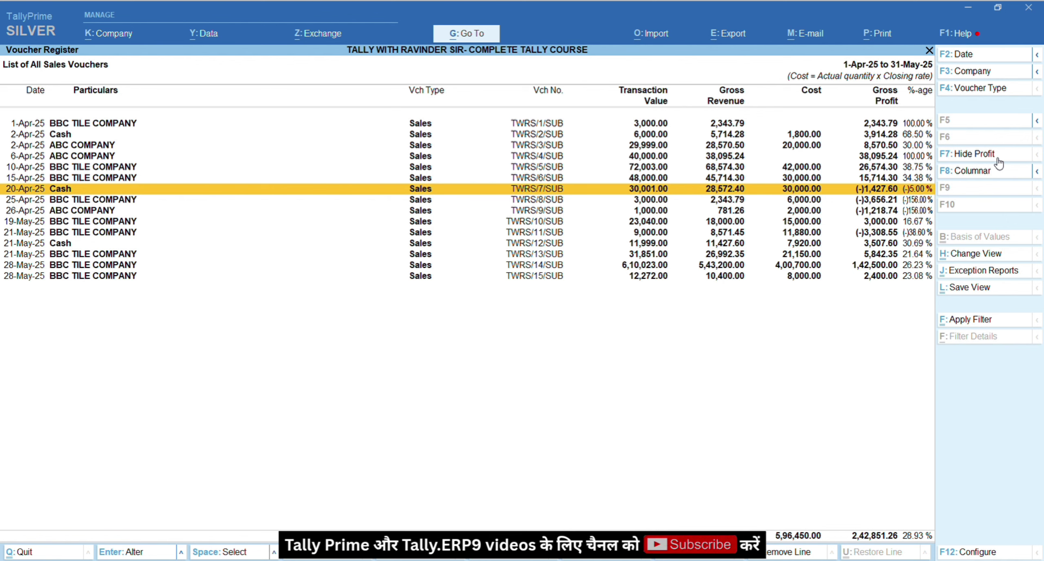
{"action": "key", "text": "Return"}
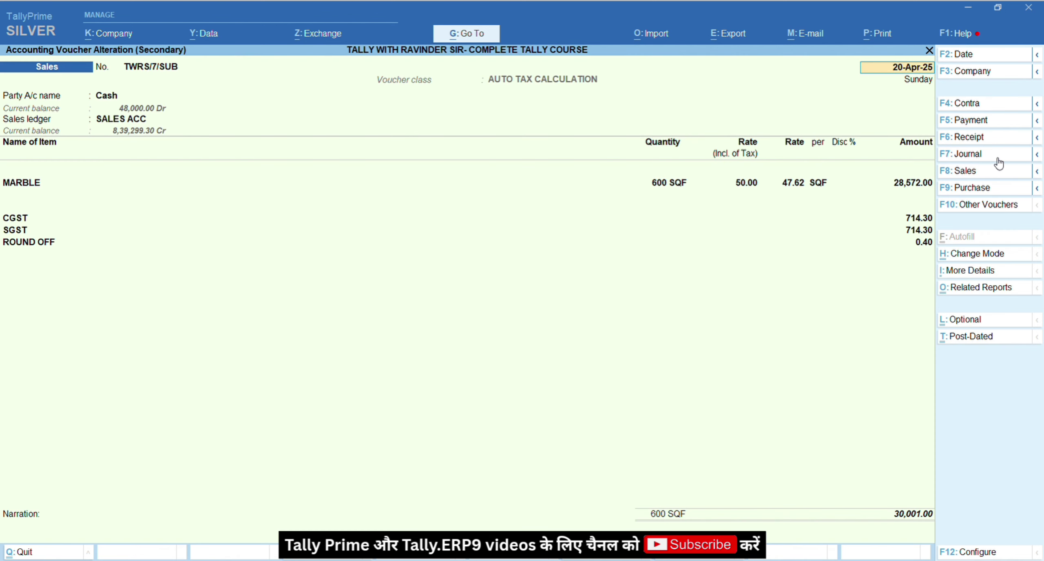
{"action": "key", "text": "Escape"}
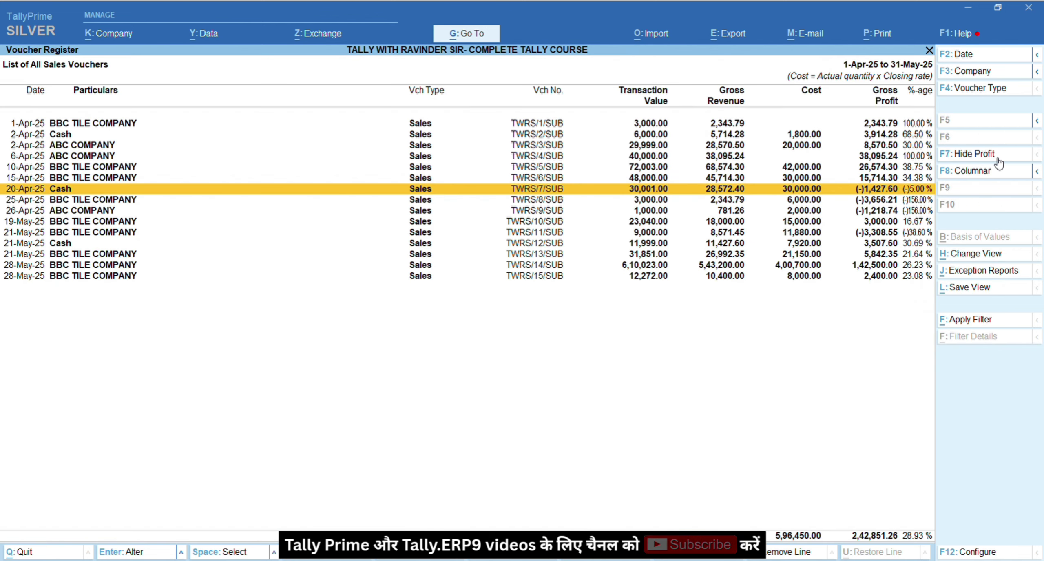
{"action": "key", "text": "Return"}
{"action": "key", "text": "Return"}
{"action": "key", "text": "Return"}
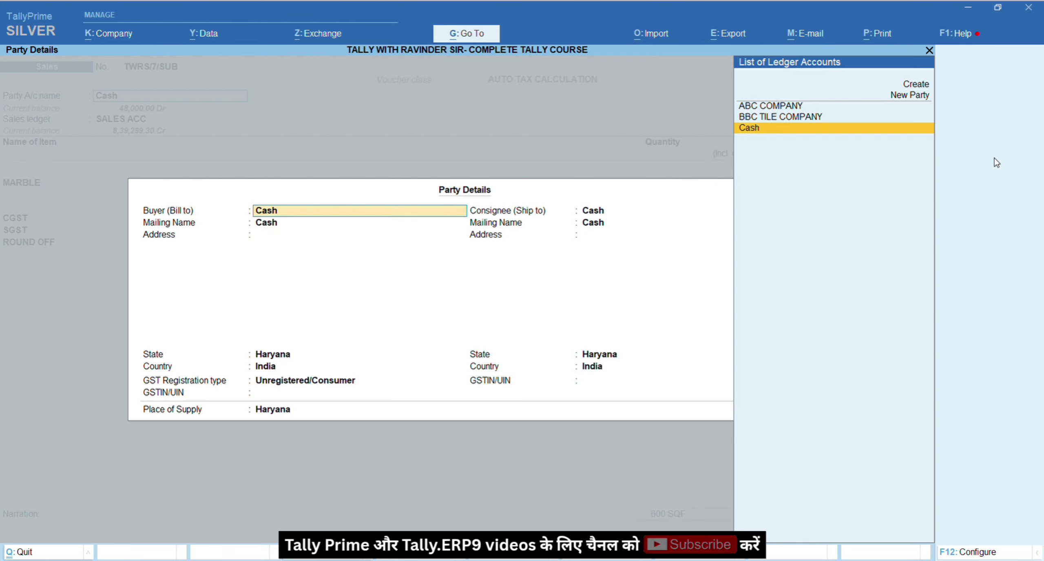
{"action": "key", "text": "ctrl+a"}
{"action": "key", "text": "Return"}
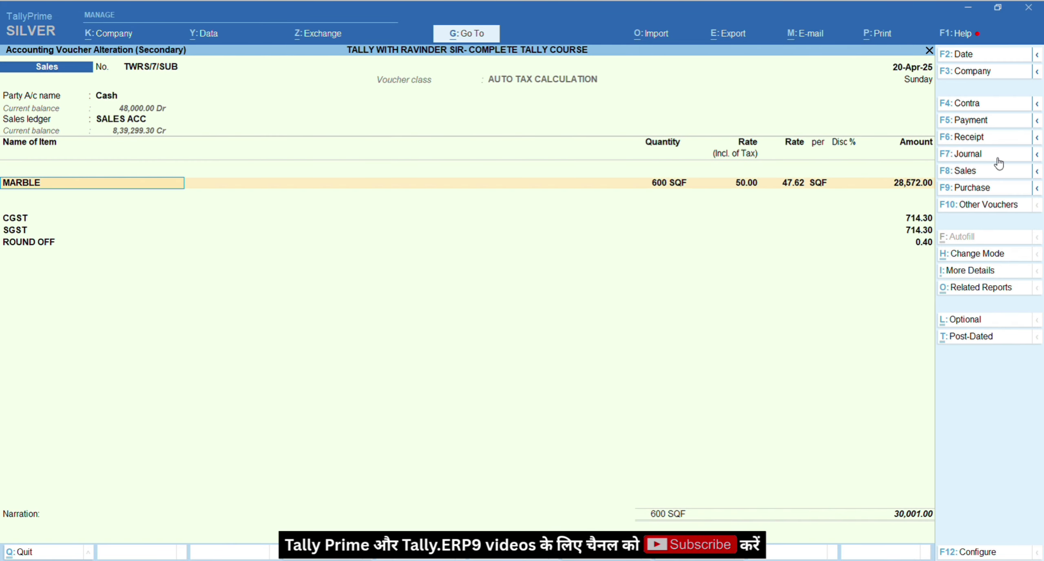
{"action": "key", "text": "alt+s"}
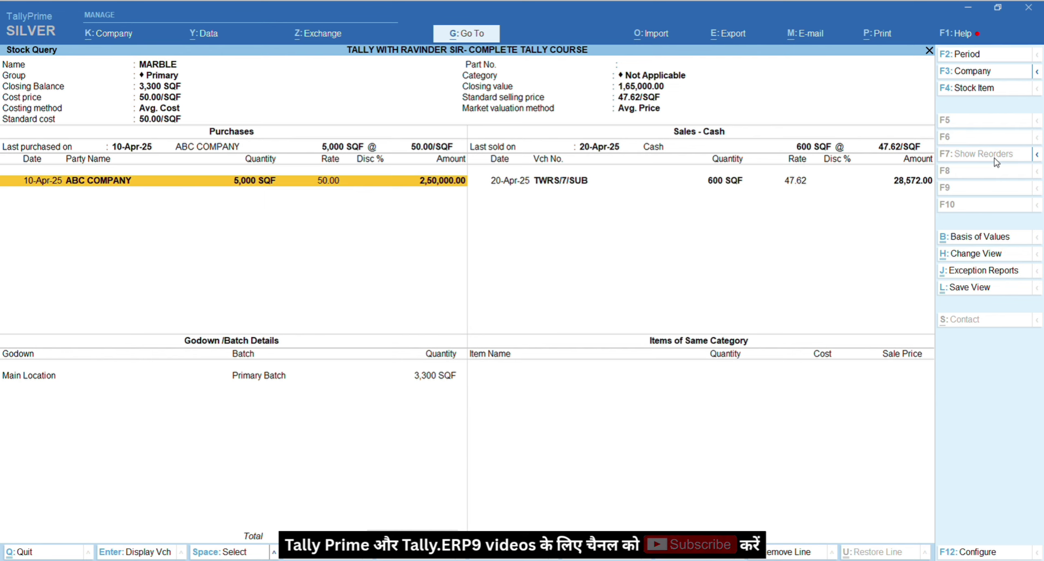
Check MARBLE's sale entry against the voucher's item line, and return to its stock query to review the purchase rate.
{"action": "key", "text": "Right"}
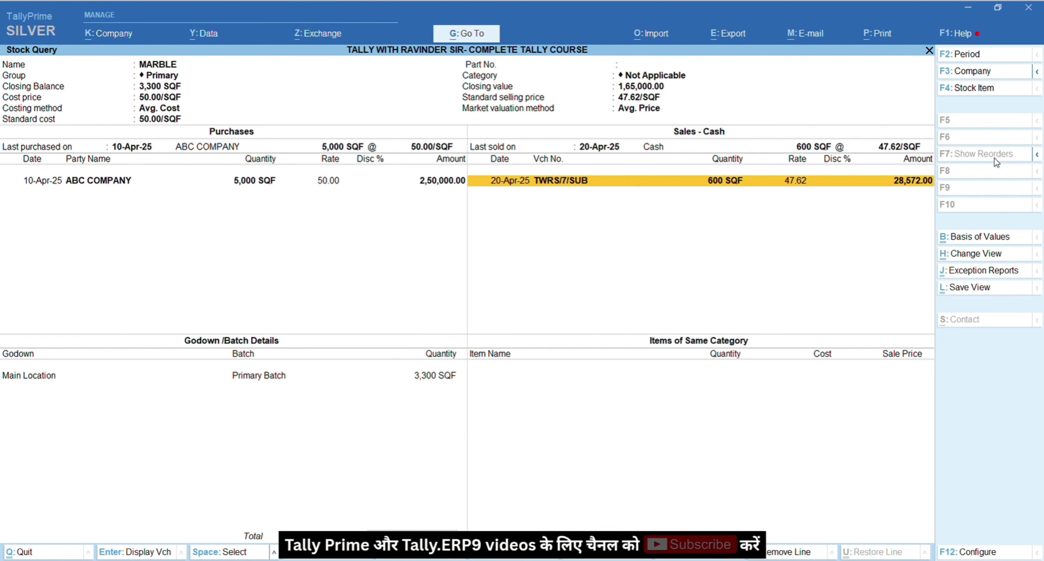
{"action": "key", "text": "Return"}
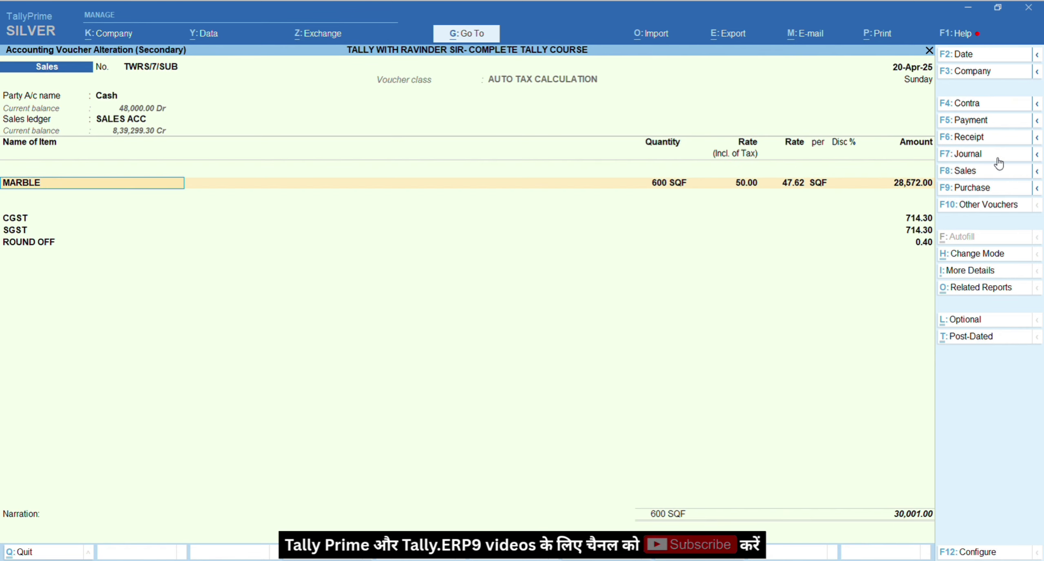
{"action": "key", "text": "Escape"}
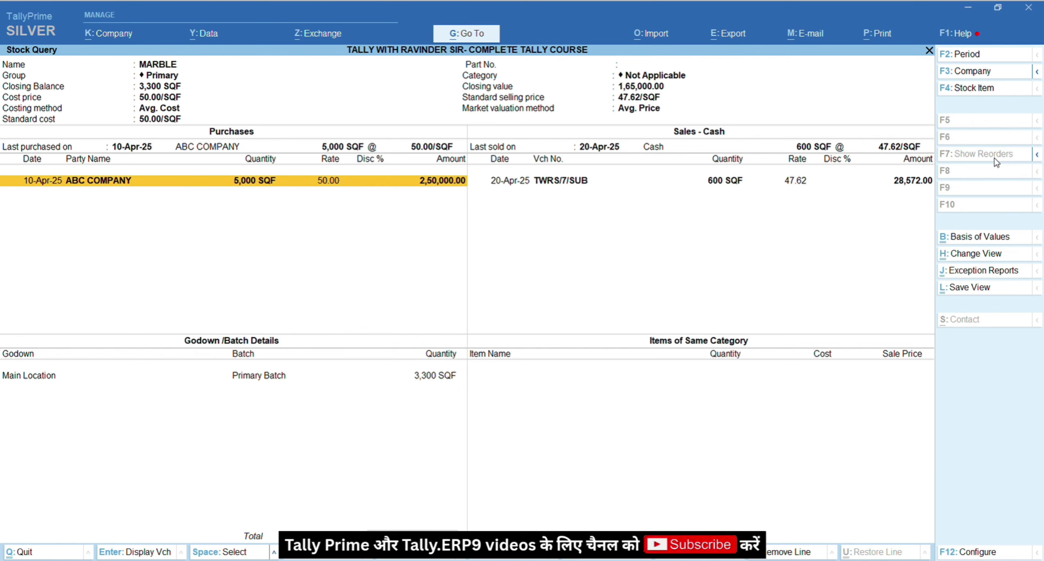
{"action": "key", "text": "ctrl"}
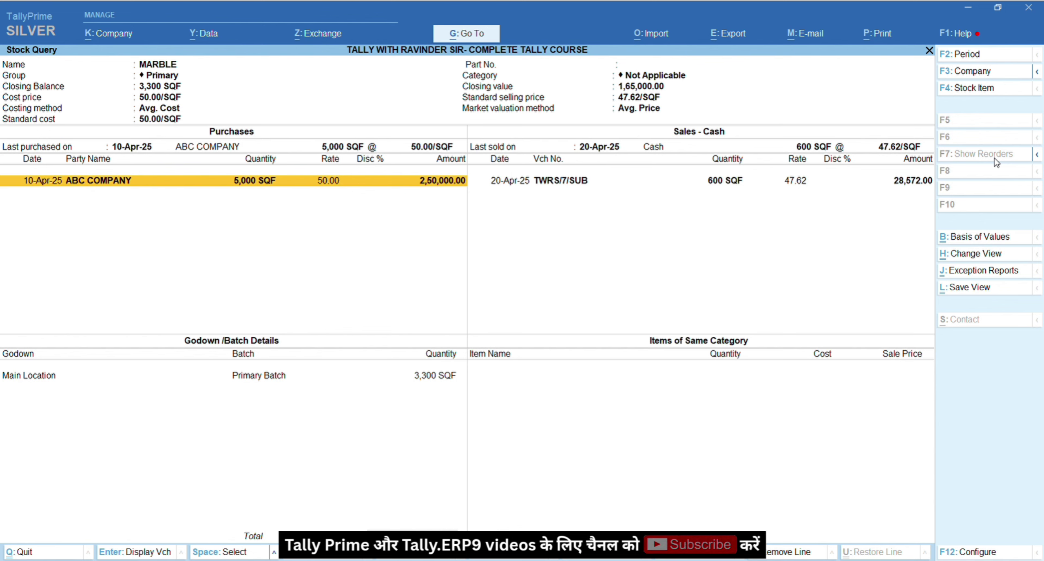
Return to the sales voucher register and review the gross profit of the vouchers from TWRS/7/SUB through TWRS/15/SUB.
{"action": "key", "text": "Escape"}
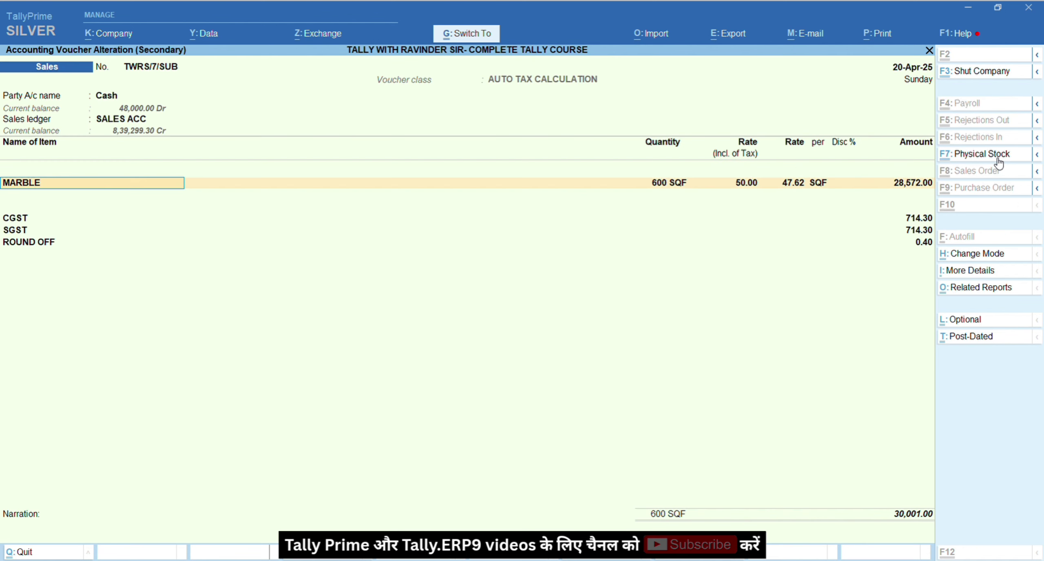
{"action": "key", "text": "Escape"}
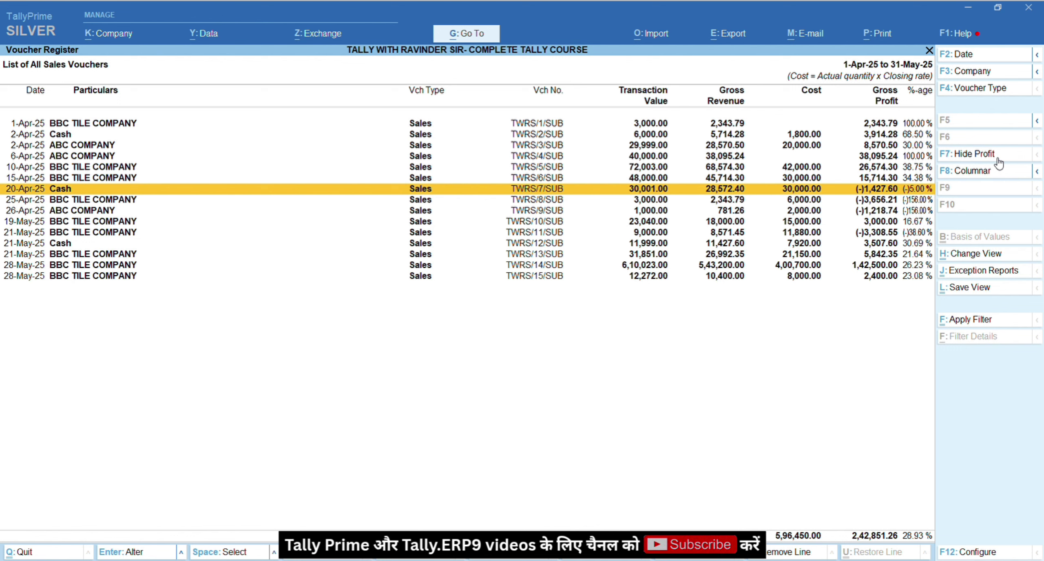
{"action": "key", "text": "Down"}
{"action": "key", "text": "Down"}
{"action": "key", "text": "Down"}
{"action": "key", "text": "Down"}
{"action": "key", "text": "Down"}
{"action": "key", "text": "Down"}
{"action": "key", "text": "Down"}
{"action": "key", "text": "Down"}
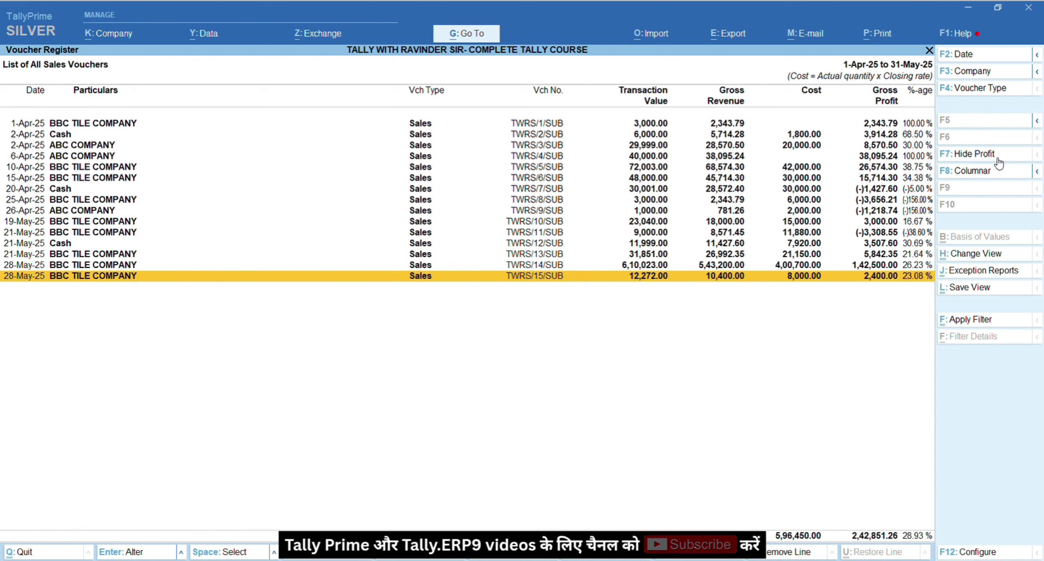
Leave the sales register and open the Profit & Loss A/c in detailed view.
{"action": "key", "text": "Escape"}
{"action": "key", "text": "Escape"}
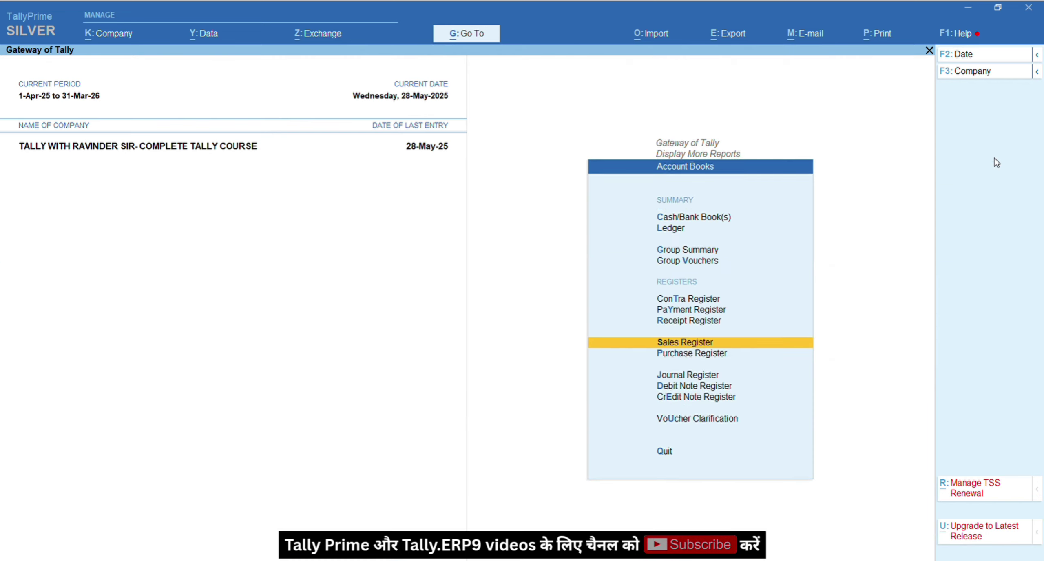
{"action": "key", "text": "Escape"}
{"action": "key", "text": "Home"}
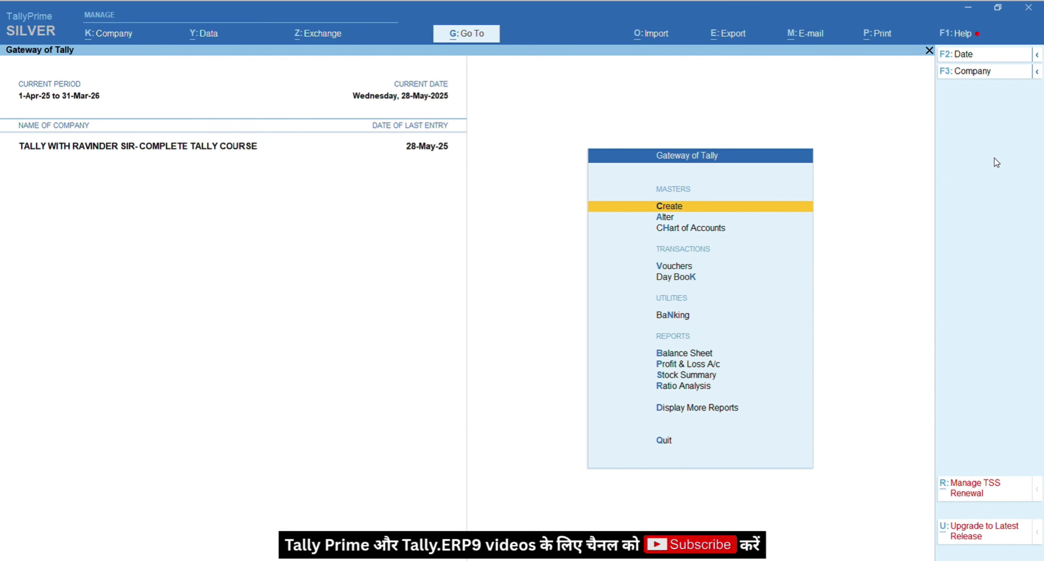
{"action": "key", "text": "p"}
{"action": "key", "text": "alt+F1"}
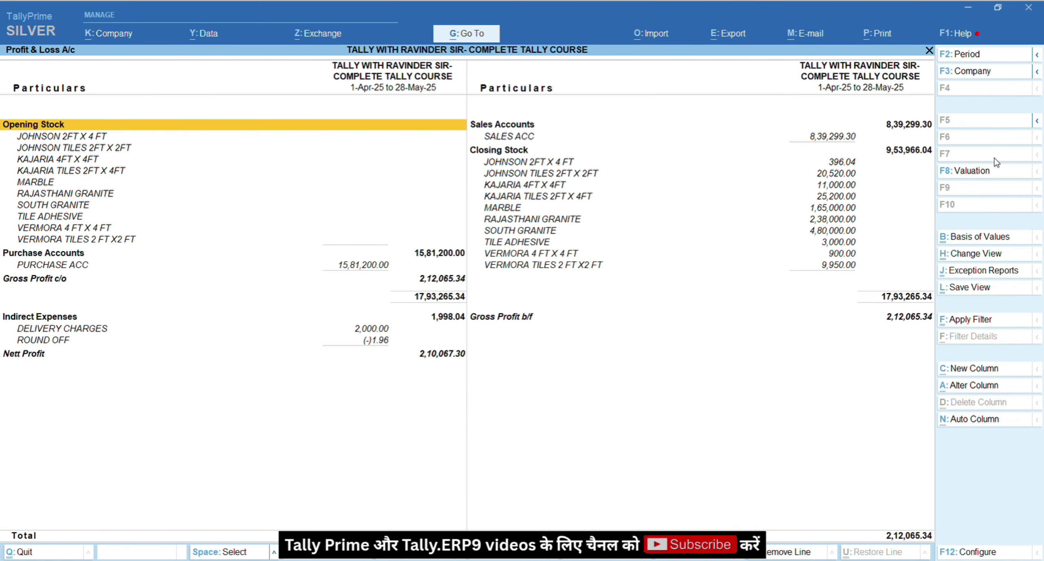
Examine the opening stock and purchase lines of the Profit & Loss A/c down to Gross Profit c/o.
{"action": "key", "text": "Down"}
{"action": "key", "text": "Down"}
{"action": "key", "text": "Down"}
{"action": "key", "text": "Down"}
{"action": "key", "text": "Down"}
{"action": "key", "text": "Down"}
{"action": "key", "text": "Down"}
{"action": "key", "text": "Down"}
{"action": "key", "text": "Down"}
{"action": "key", "text": "Down"}
{"action": "key", "text": "Down"}
{"action": "key", "text": "Down"}
{"action": "key", "text": "Down"}
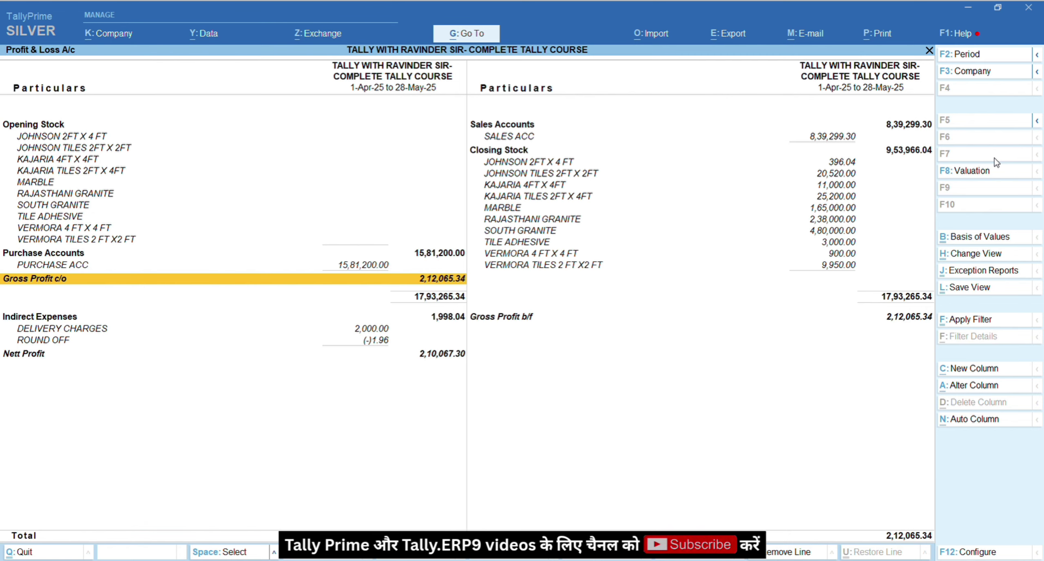
Configure the Profit & Loss A/c to show percentages, keeping accounts with zero closing balance included.
{"action": "key", "text": "F12"}
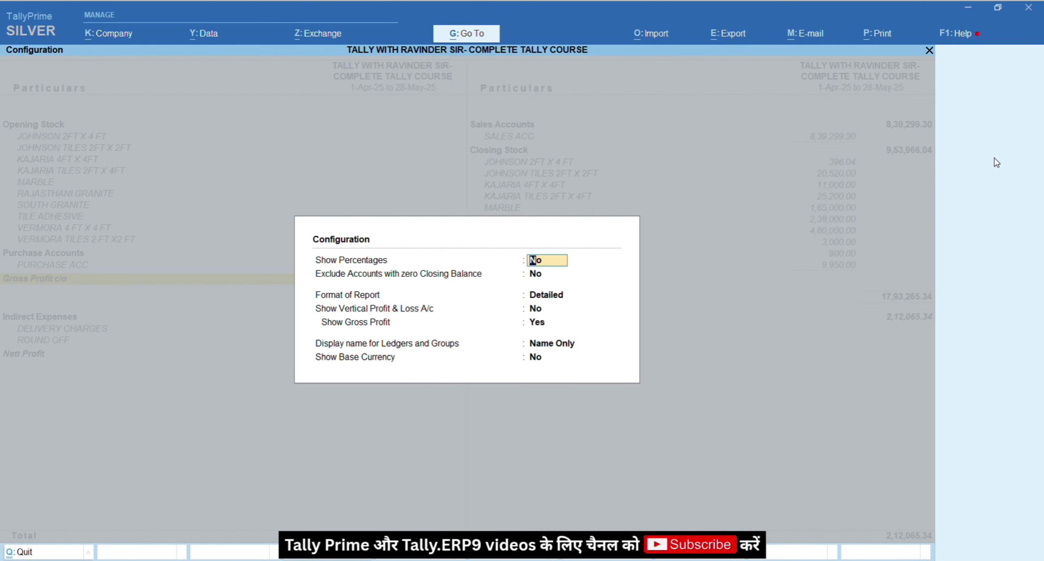
{"action": "type", "text": "y"}
{"action": "key", "text": "Return"}
{"action": "type", "text": "n"}
{"action": "key", "text": "ctrl+a"}
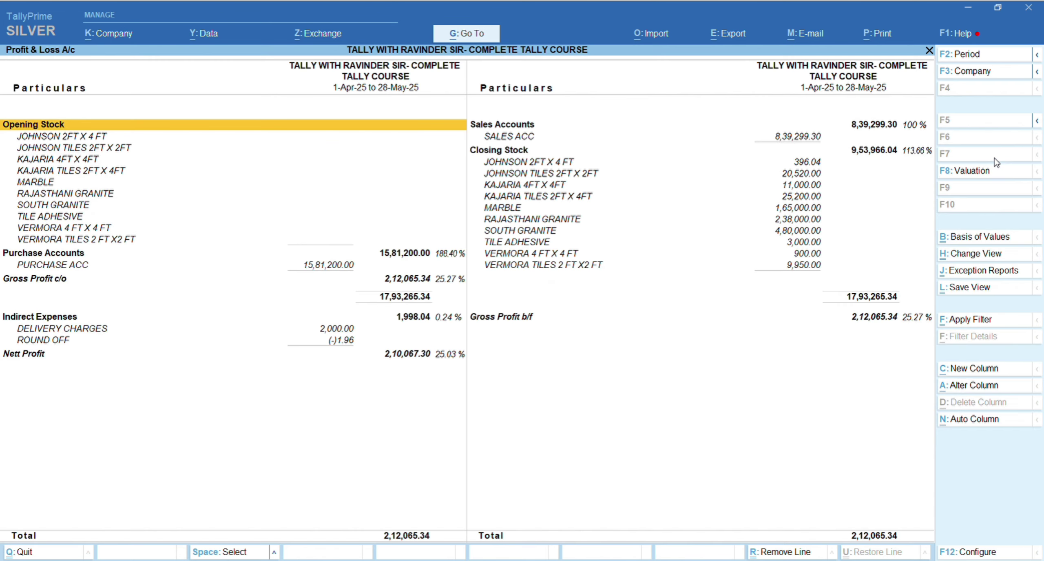
Examine the percentage for Purchase Accounts and the PURCHASE ACC line beneath it.
{"action": "key", "text": "Down"}
{"action": "key", "text": "Down"}
{"action": "key", "text": "Down"}
{"action": "key", "text": "Down"}
{"action": "key", "text": "Down"}
{"action": "key", "text": "Down"}
{"action": "key", "text": "Down"}
{"action": "key", "text": "Down"}
{"action": "key", "text": "Down"}
{"action": "key", "text": "Down"}
{"action": "key", "text": "Down"}
{"action": "key", "text": "Down"}
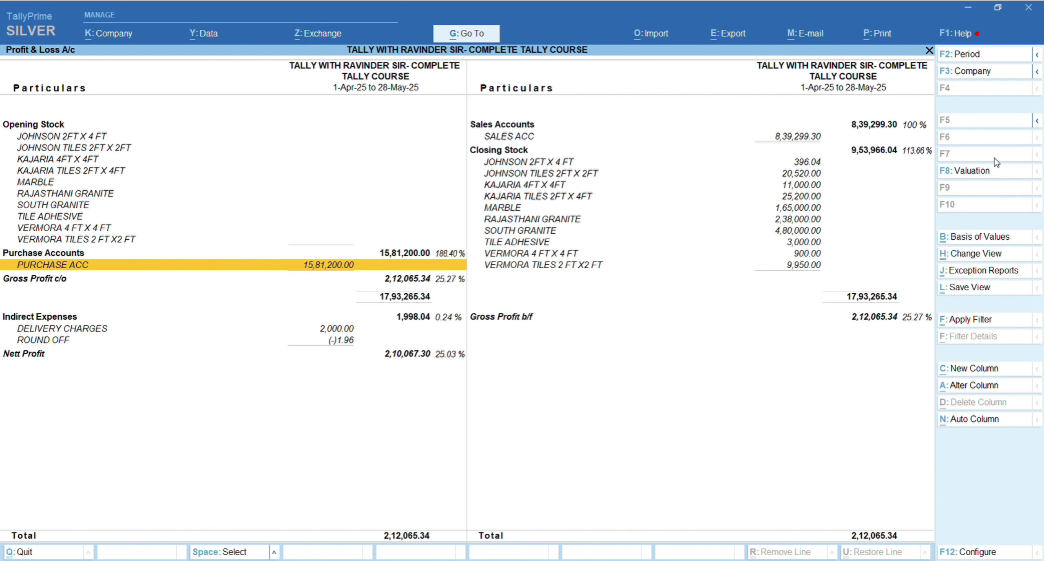
Examine the Sales Accounts percentage on the income side of the Profit & Loss A/c.
{"action": "key", "text": "Right"}
{"action": "key", "text": "Up"}
{"action": "key", "text": "Up"}
{"action": "key", "text": "Up"}
{"action": "key", "text": "Up"}
{"action": "key", "text": "Up"}
{"action": "key", "text": "Up"}
{"action": "key", "text": "Up"}
{"action": "key", "text": "Up"}
{"action": "key", "text": "Up"}
{"action": "key", "text": "Up"}
{"action": "key", "text": "Up"}
{"action": "key", "text": "Up"}
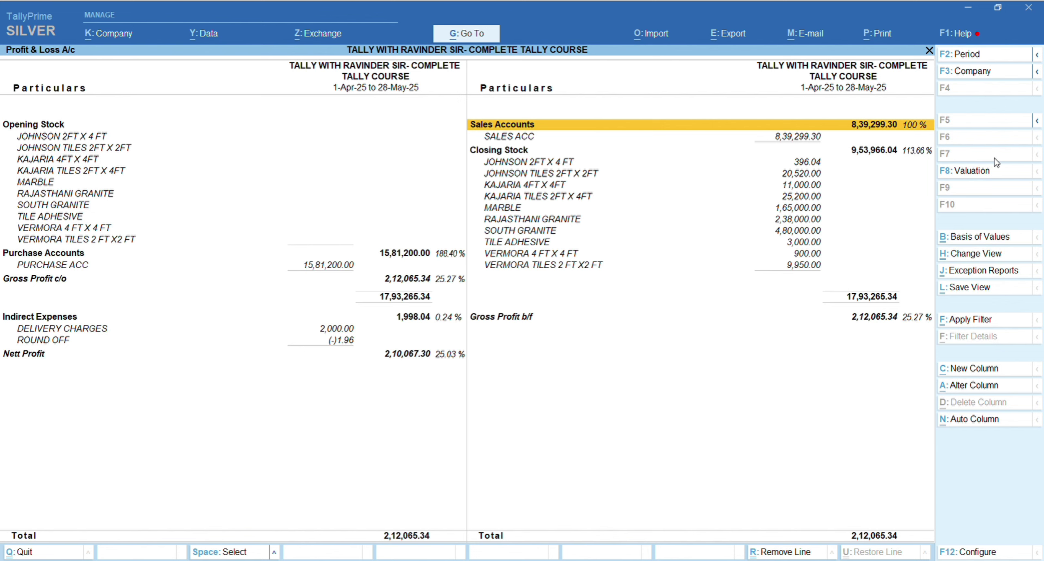
Compare the Gross Profit c/o percentage with the Sales Accounts figure.
{"action": "key", "text": "Down"}
{"action": "key", "text": "Left"}
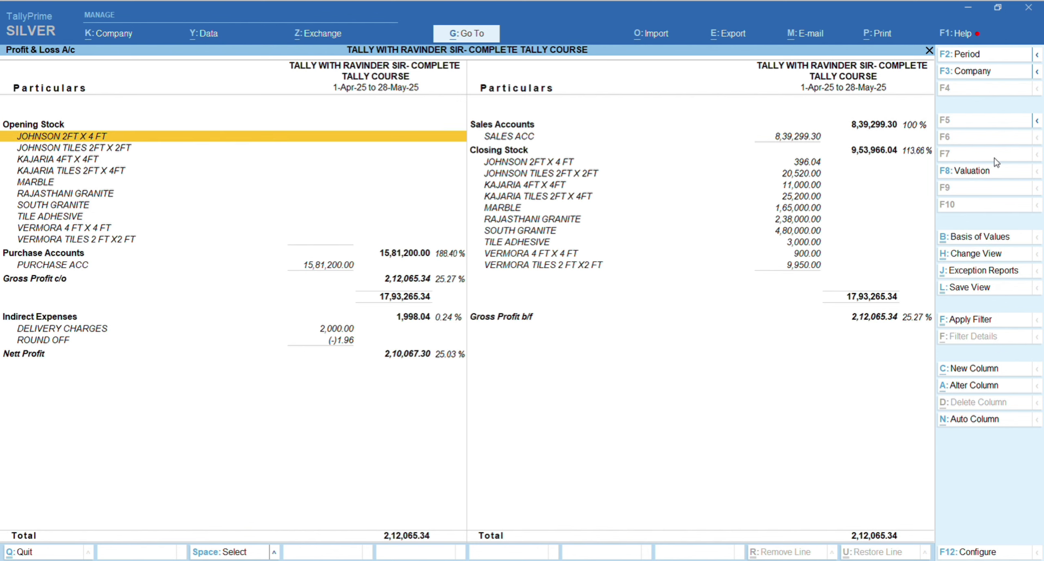
{"action": "key", "text": "Down"}
{"action": "key", "text": "Down"}
{"action": "key", "text": "Down"}
{"action": "key", "text": "Down"}
{"action": "key", "text": "Down"}
{"action": "key", "text": "Down"}
{"action": "key", "text": "Down"}
{"action": "key", "text": "Down"}
{"action": "key", "text": "Down"}
{"action": "key", "text": "Down"}
{"action": "key", "text": "Down"}
{"action": "key", "text": "Down"}
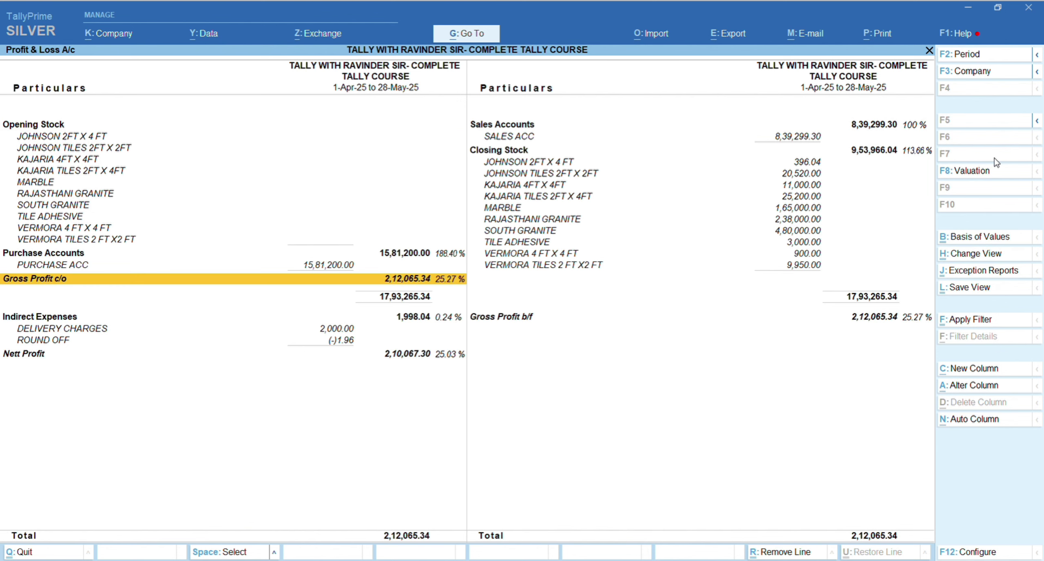
Review the Sales Accounts percentage again together with the Closing Stock percentage.
{"action": "key", "text": "Up"}
{"action": "key", "text": "Right"}
{"action": "key", "text": "Up"}
{"action": "key", "text": "Up"}
{"action": "key", "text": "Up"}
{"action": "key", "text": "Up"}
{"action": "key", "text": "Up"}
{"action": "key", "text": "Up"}
{"action": "key", "text": "Up"}
{"action": "key", "text": "Up"}
{"action": "key", "text": "Up"}
{"action": "key", "text": "Up"}
{"action": "key", "text": "Up"}
{"action": "key", "text": "Up"}
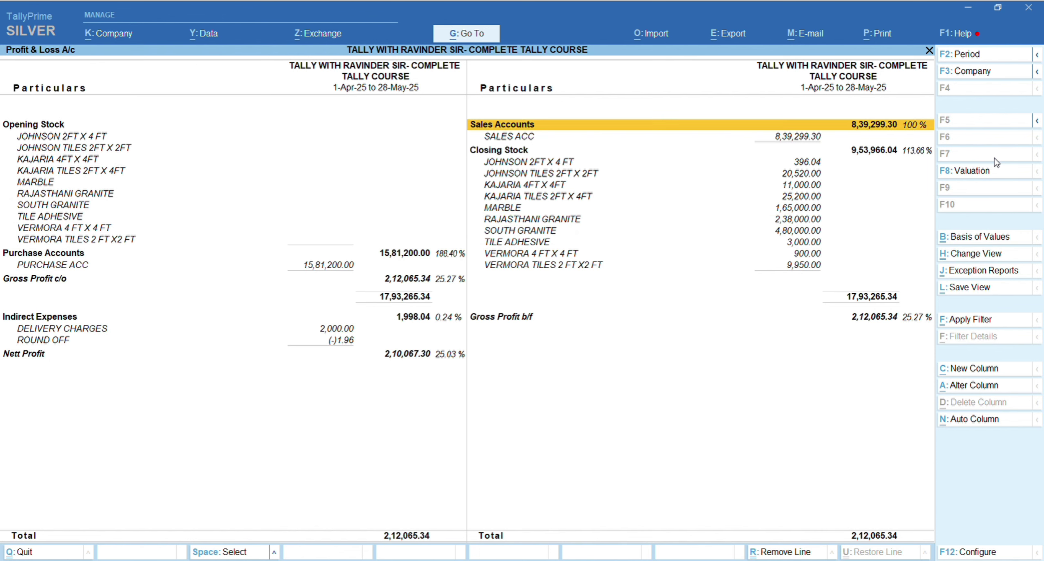
{"action": "key", "text": "Down"}
{"action": "key", "text": "Down"}
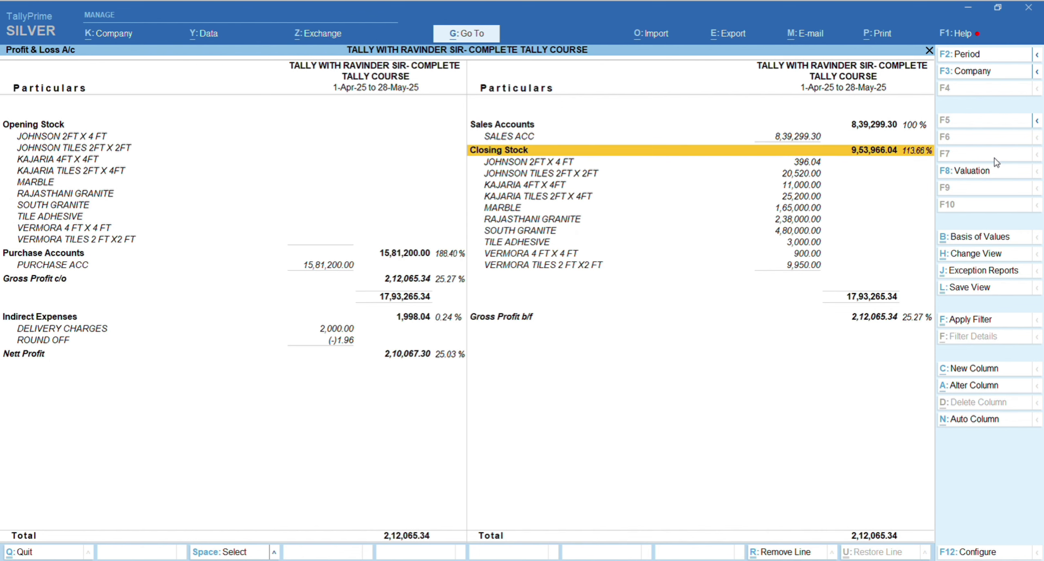
Go back through the expense side and recheck the purchase and Gross Profit c/o percentages.
{"action": "key", "text": "Left"}
{"action": "key", "text": "Down"}
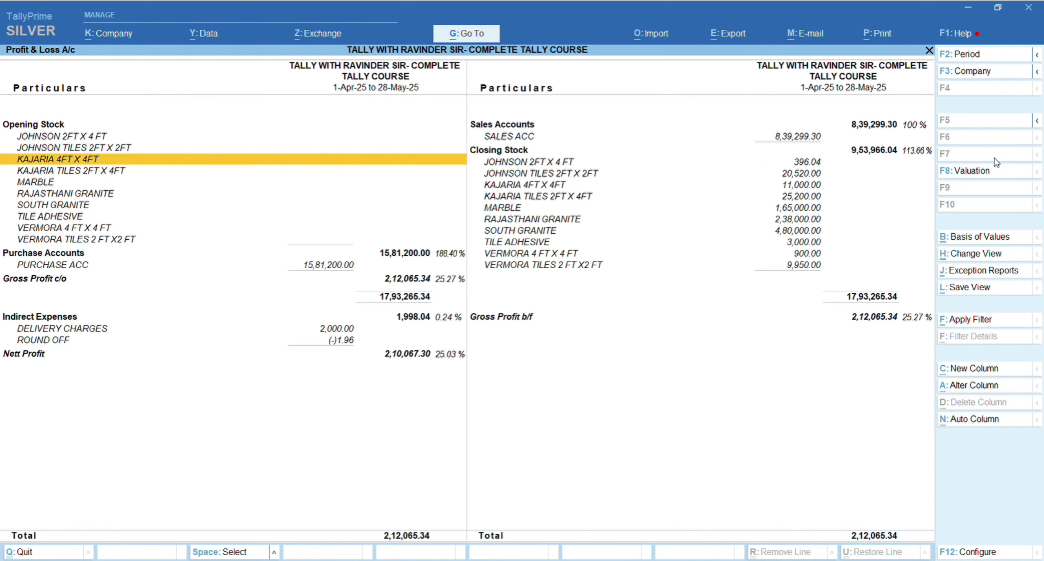
{"action": "key", "text": "Down"}
{"action": "key", "text": "Down"}
{"action": "key", "text": "Down"}
{"action": "key", "text": "Down"}
{"action": "key", "text": "Down"}
{"action": "key", "text": "Down"}
{"action": "key", "text": "Down"}
{"action": "key", "text": "Down"}
{"action": "key", "text": "Down"}
{"action": "key", "text": "Down"}
{"action": "key", "text": "Down"}
{"action": "key", "text": "Down"}
{"action": "key", "text": "Up"}
{"action": "key", "text": "Up"}
{"action": "key", "text": "Up"}
{"action": "key", "text": "Down"}
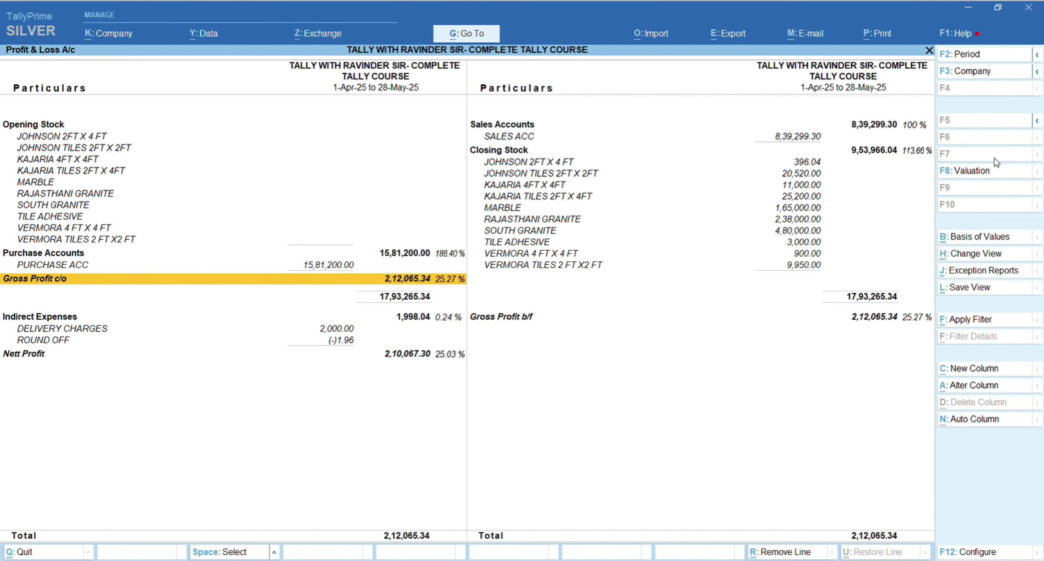
Examine the percentages for Indirect Expenses and Nett Profit, including the delivery charges and round off lines.
{"action": "key", "text": "Down"}
{"action": "key", "text": "Down"}
{"action": "key", "text": "Up"}
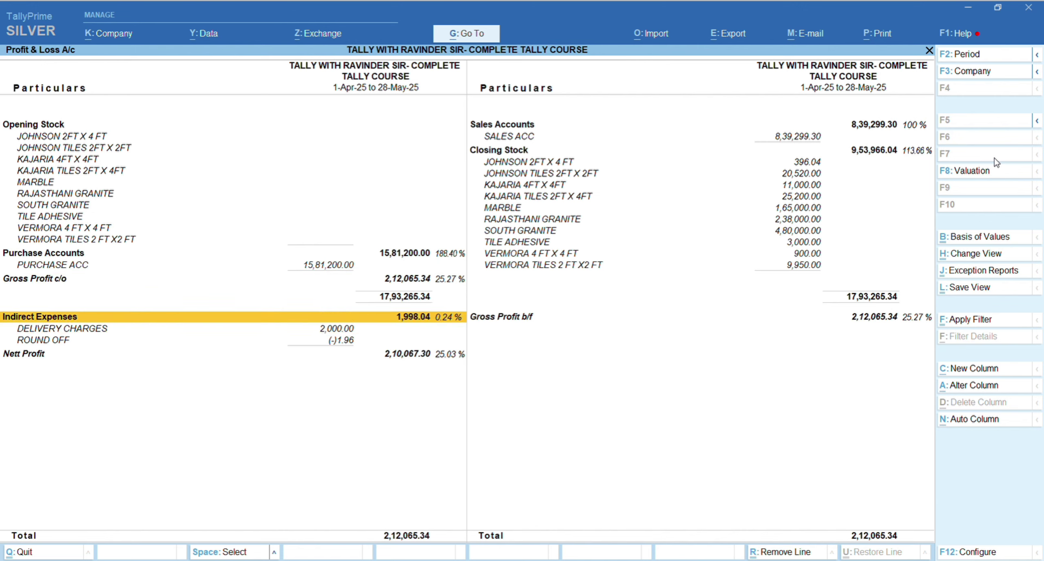
{"action": "key", "text": "Down"}
{"action": "key", "text": "Up"}
{"action": "key", "text": "Down"}
{"action": "key", "text": "Down"}
{"action": "key", "text": "Down"}
{"action": "key", "text": "Up"}
{"action": "key", "text": "Down"}
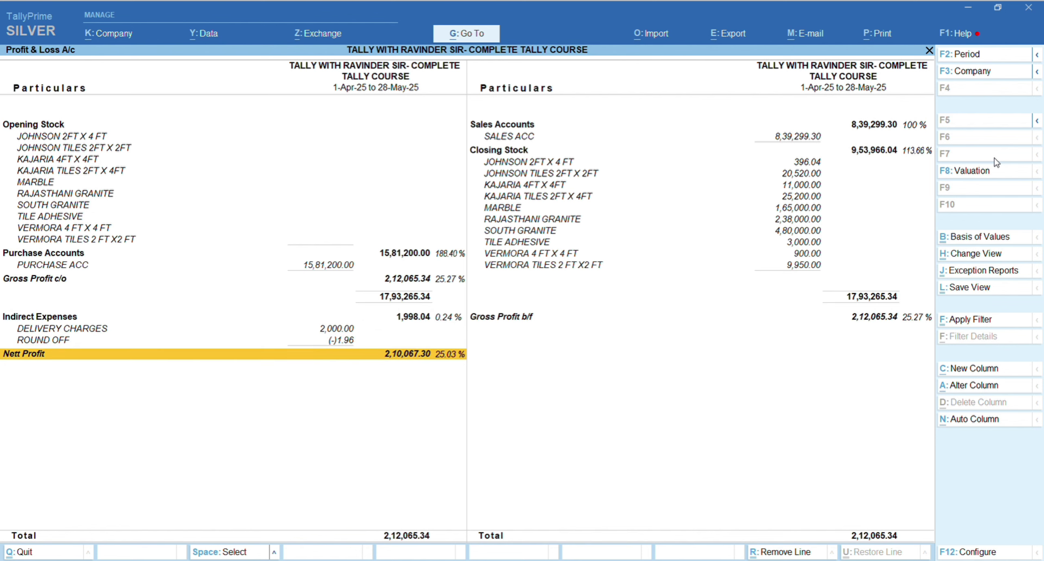